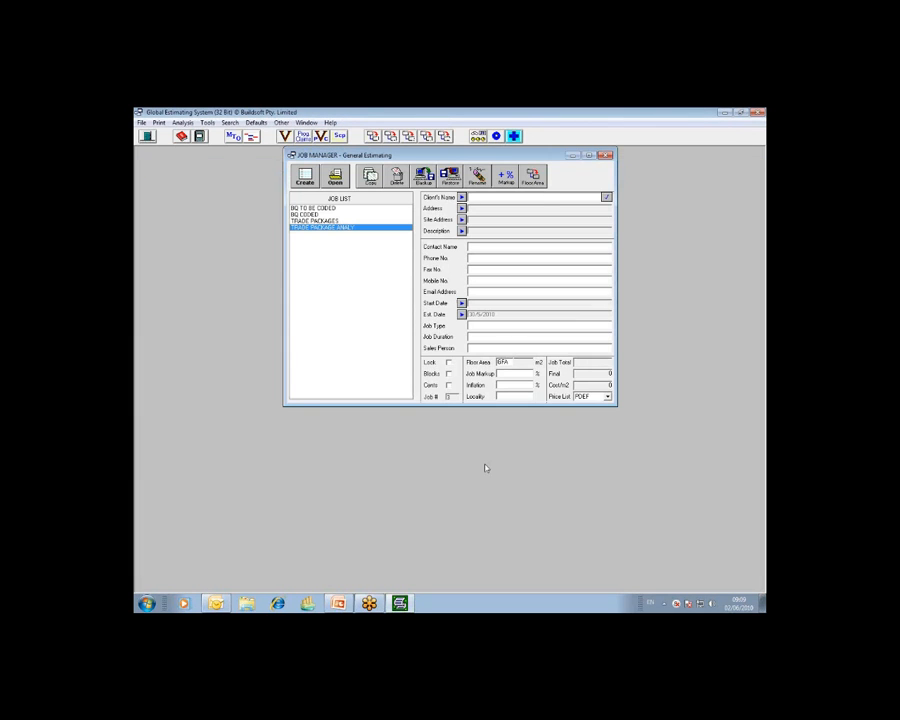
Open the TRADE PACKAGE ANALY job summary briefly and return to the job list.
left_click(339, 183)
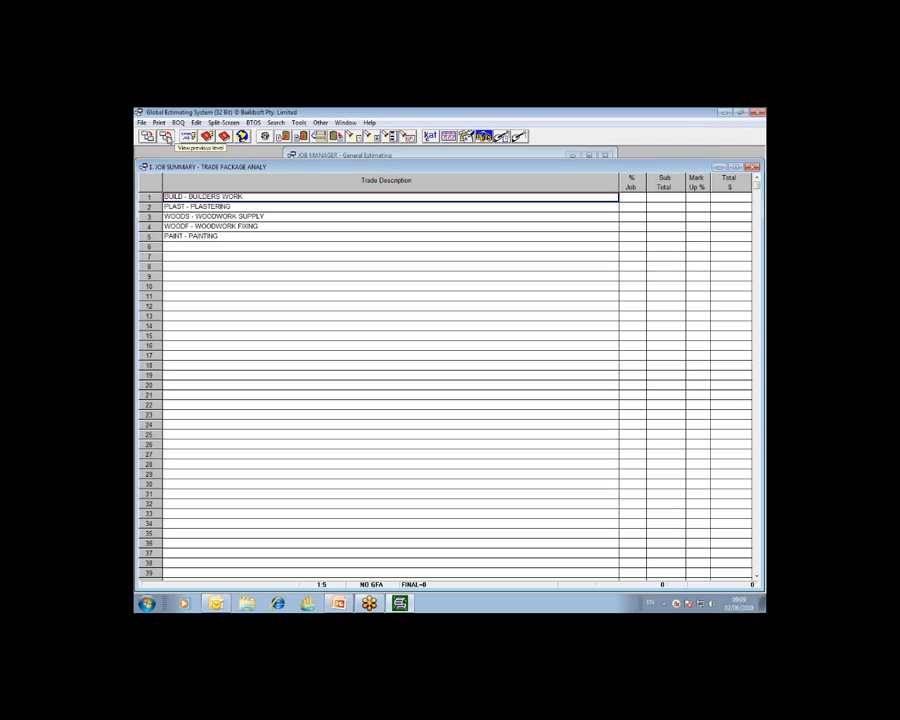
left_click(166, 137)
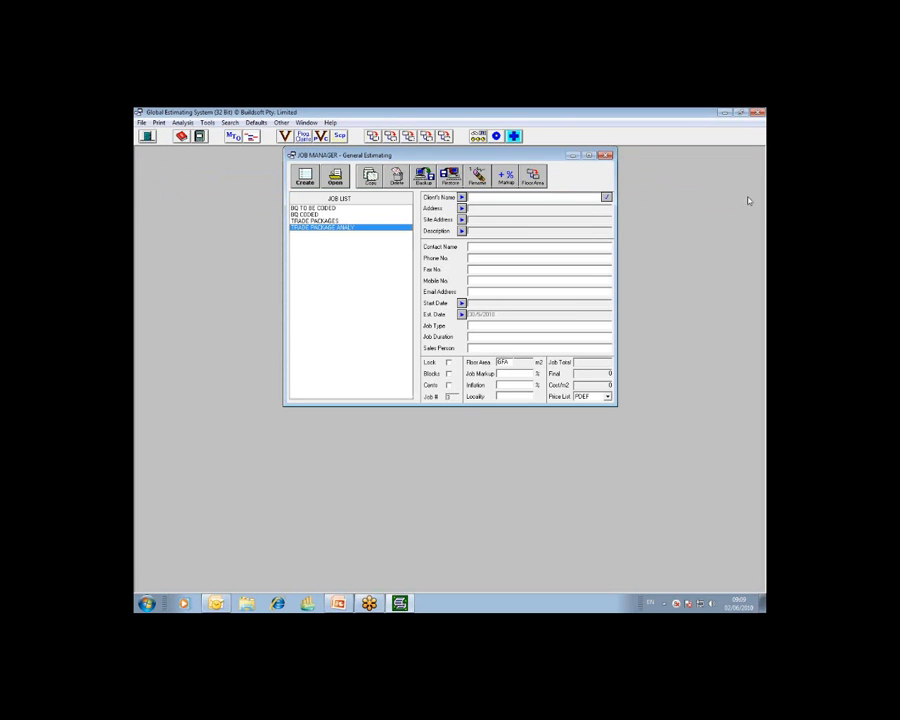
Review the trade sections in the BQ TO BE CODED job summary, and close the job without recalculating.
left_click(344, 208)
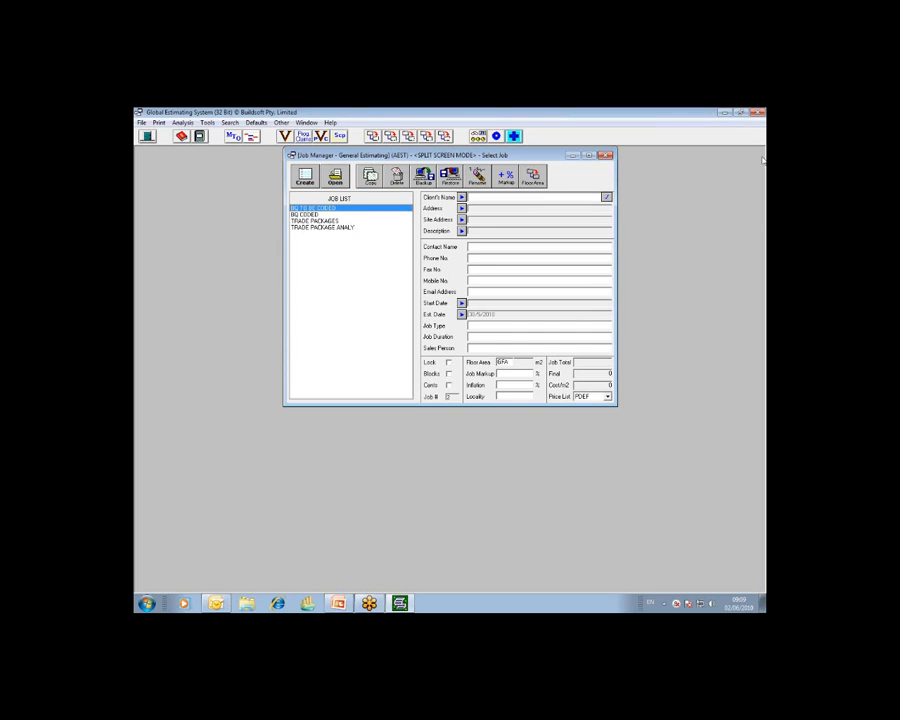
left_click(762, 120)
left_click(335, 180)
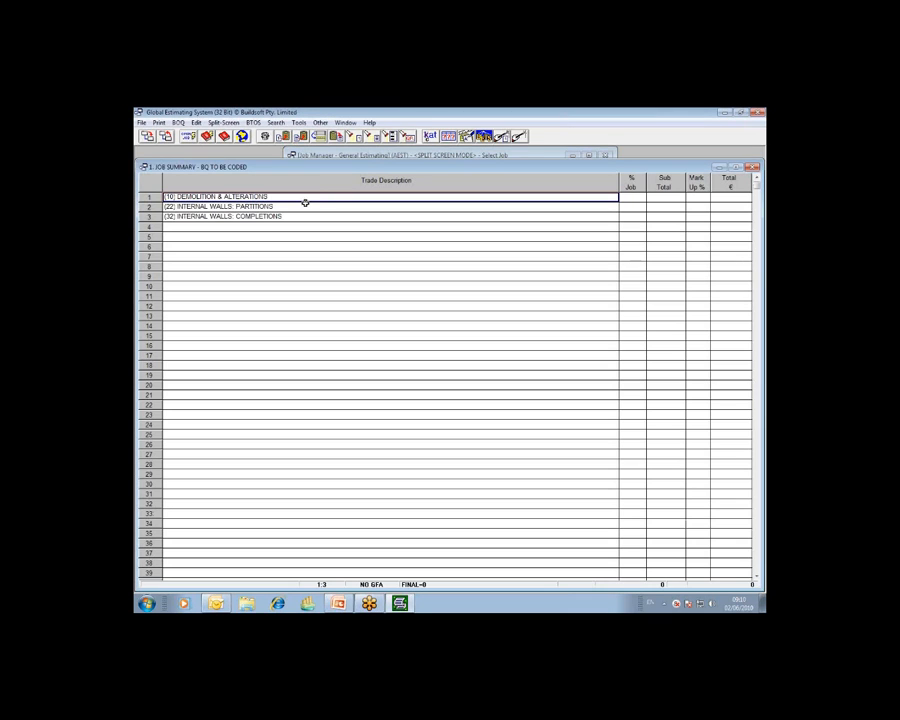
left_click(251, 205)
left_click(251, 215)
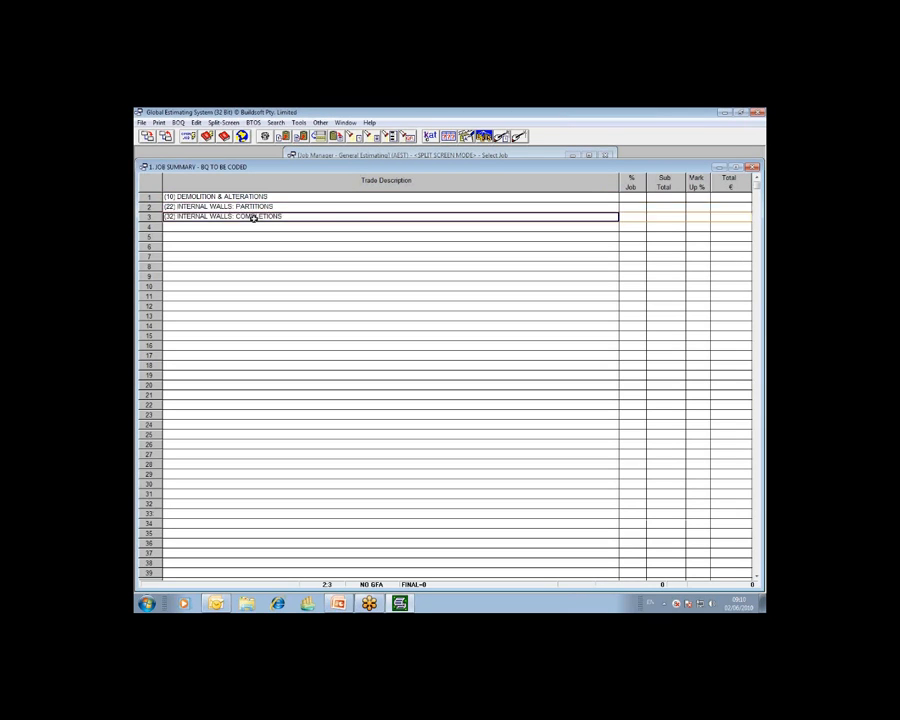
left_click(255, 196)
left_click(256, 205)
left_click(255, 214)
left_click(264, 205)
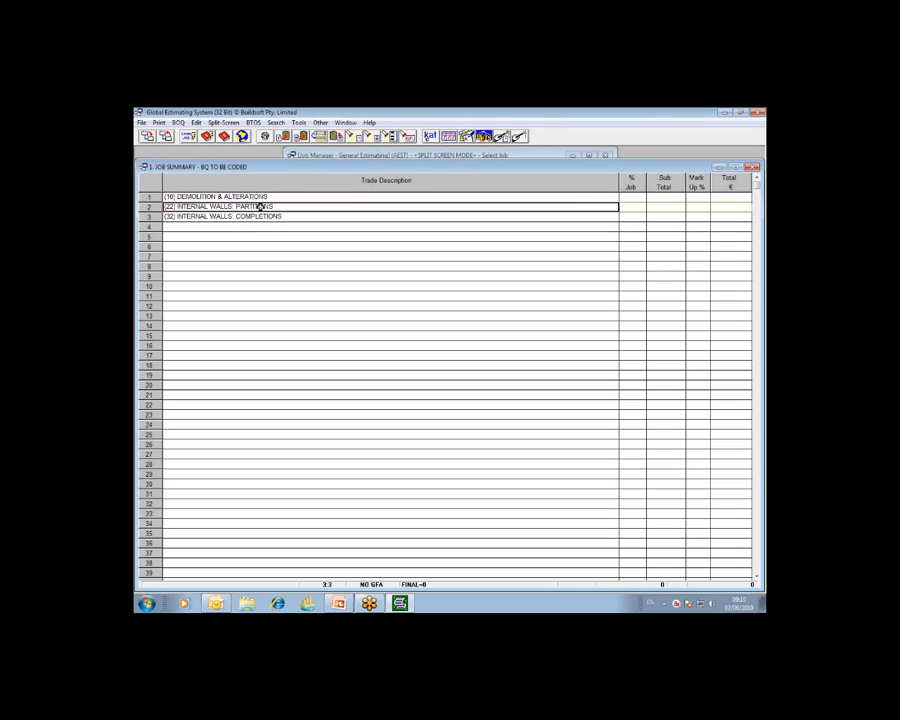
left_click(259, 216)
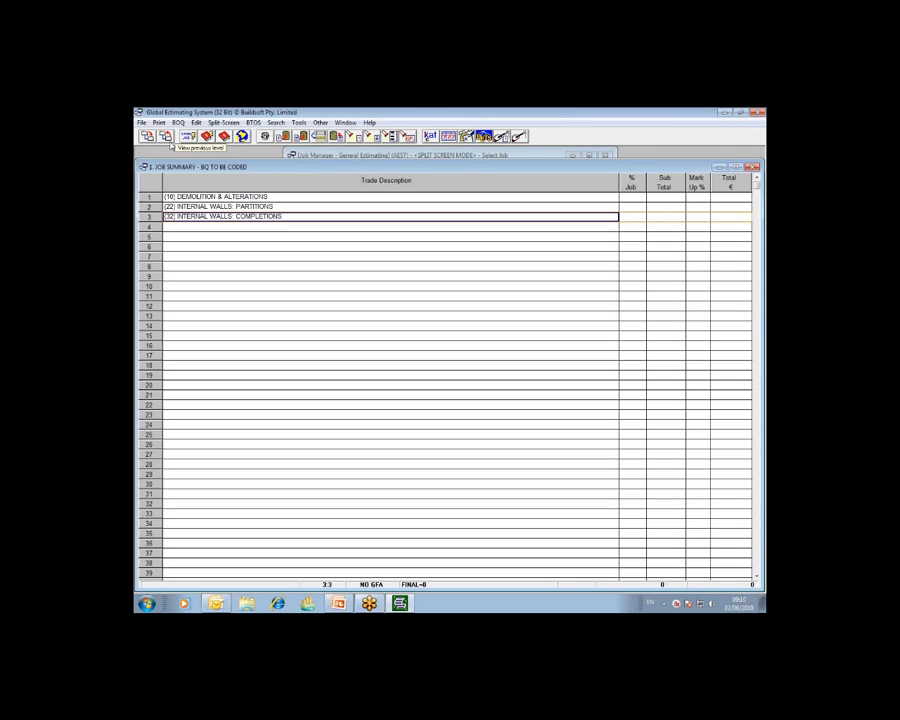
left_click(166, 137)
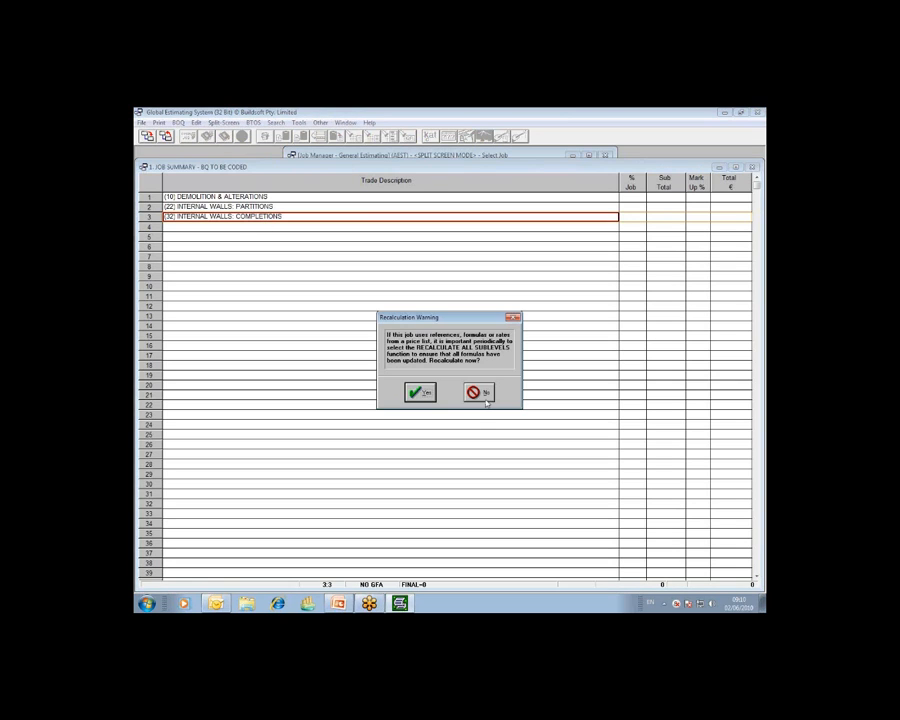
left_click(478, 392)
Open the TRADE PACKAGE ANALY job and look through its trade packages, from BUILD to PAINT.
left_click(341, 228)
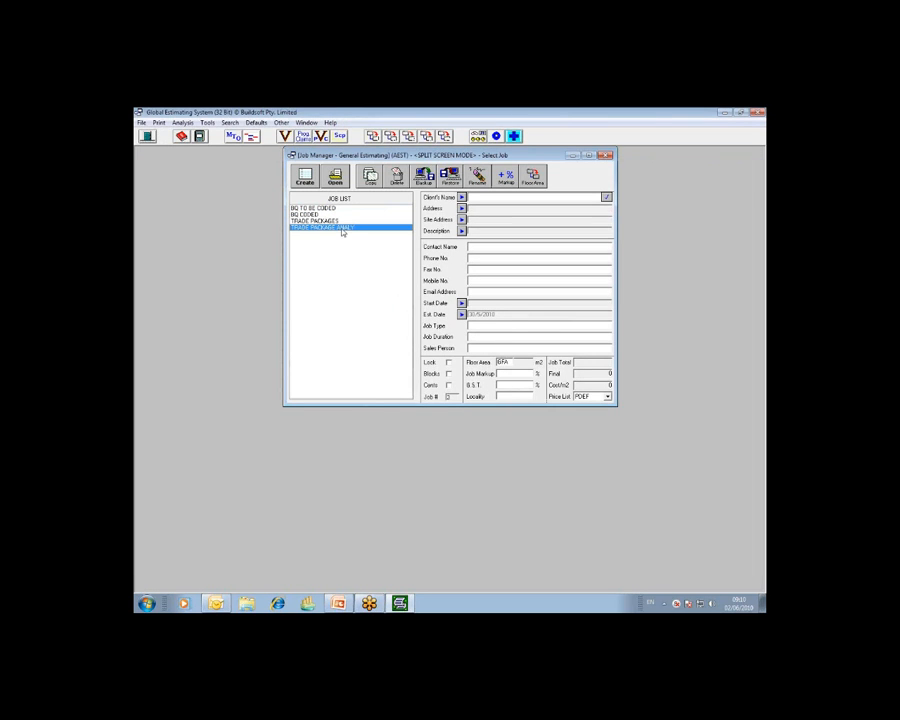
left_click(336, 180)
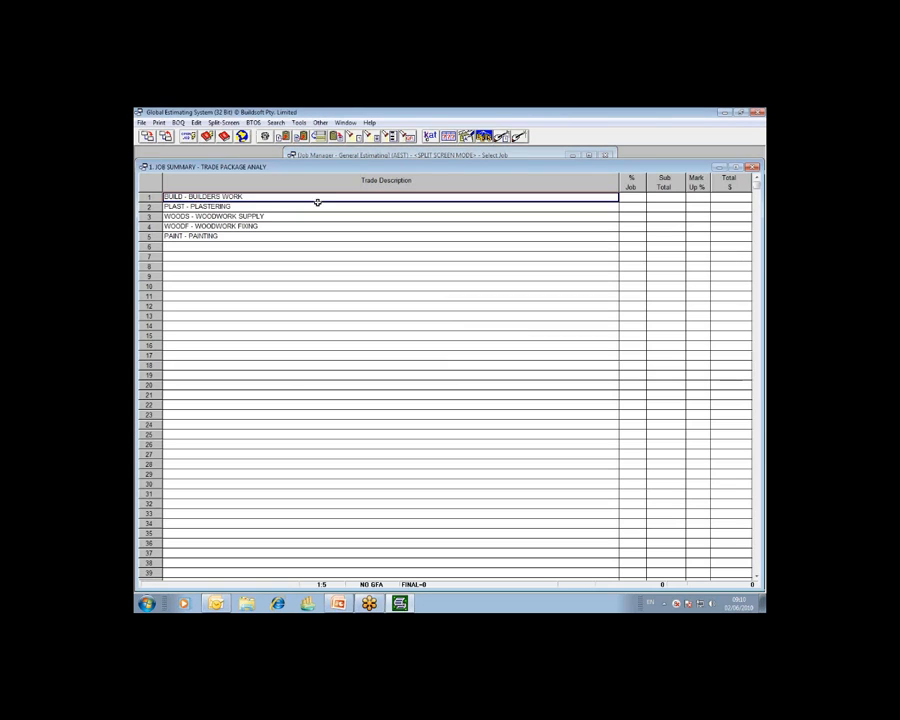
left_click(250, 206)
left_click(255, 215)
left_click(257, 227)
left_click(259, 235)
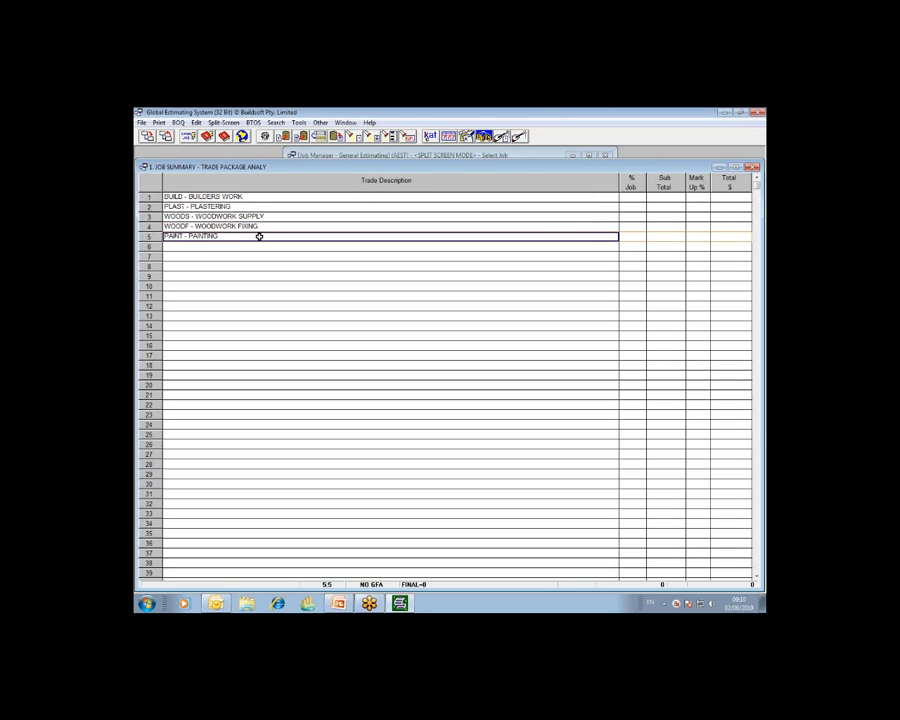
left_click(255, 197)
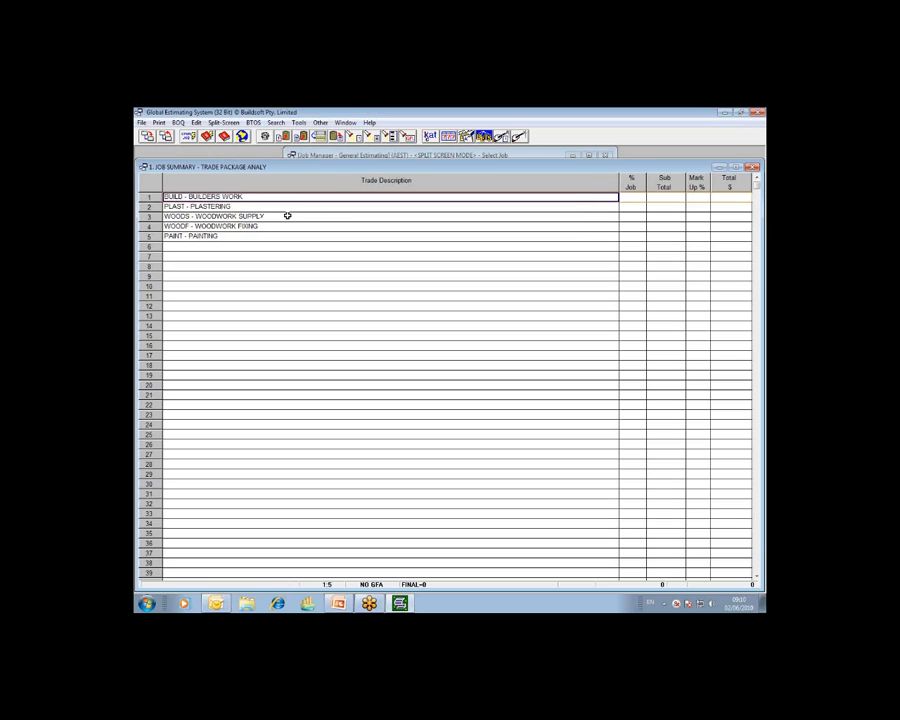
Examine the bill items and group codes in the BUILD - BUILDERS WORK trade, and return to the job summary.
double_click(230, 197)
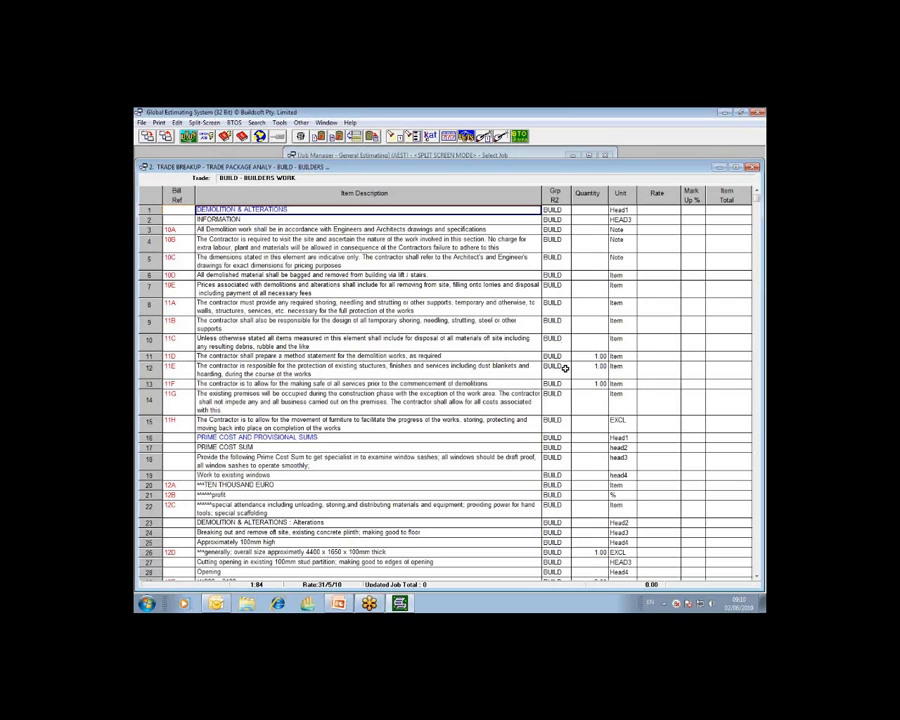
scroll(566, 468, "down", 2)
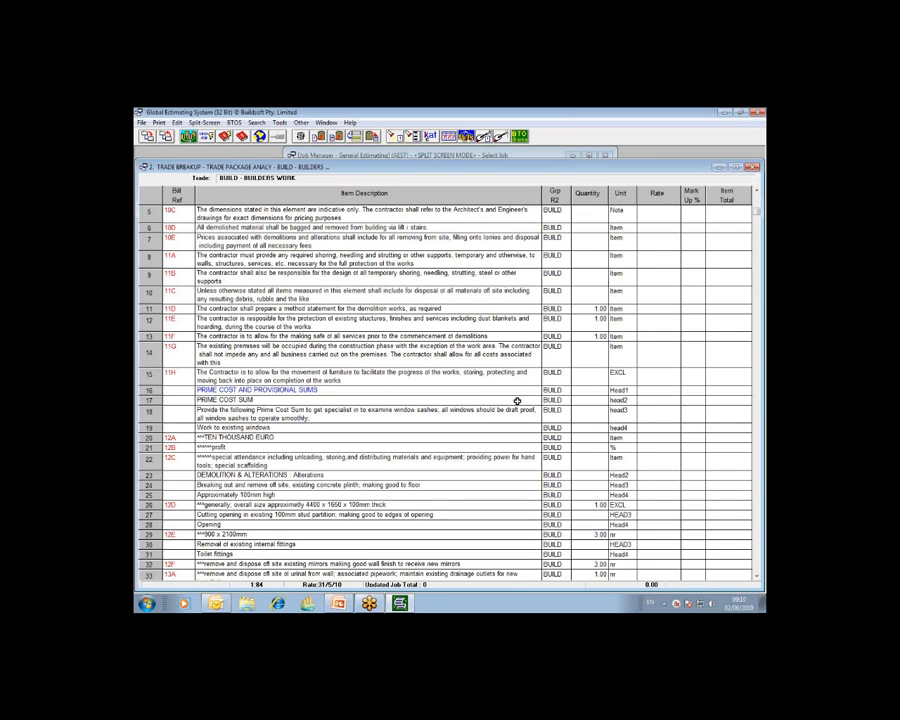
left_click(165, 138)
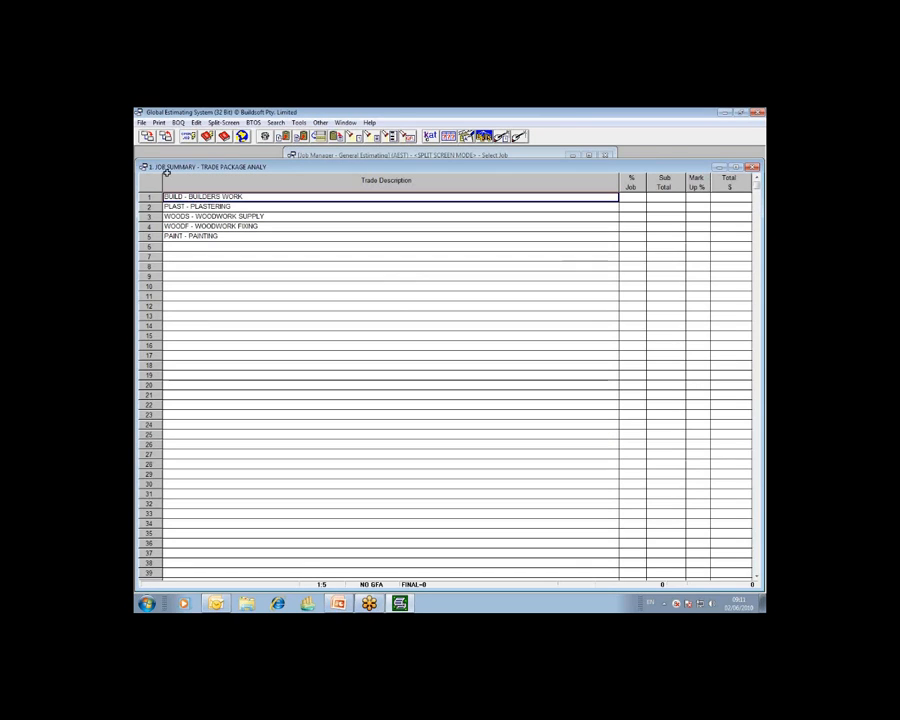
Examine the bill items coded to the PLAST - PLASTERING trade, and return to the job summary.
double_click(175, 206)
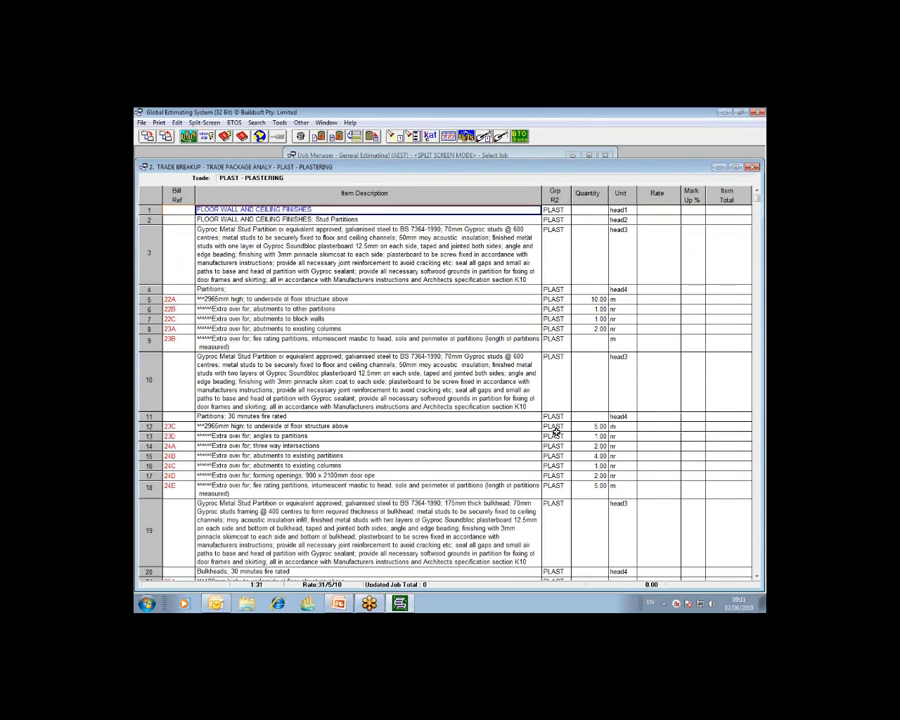
scroll(556, 430, "down", 3)
scroll(556, 430, "down", 3)
scroll(554, 426, "up", 8)
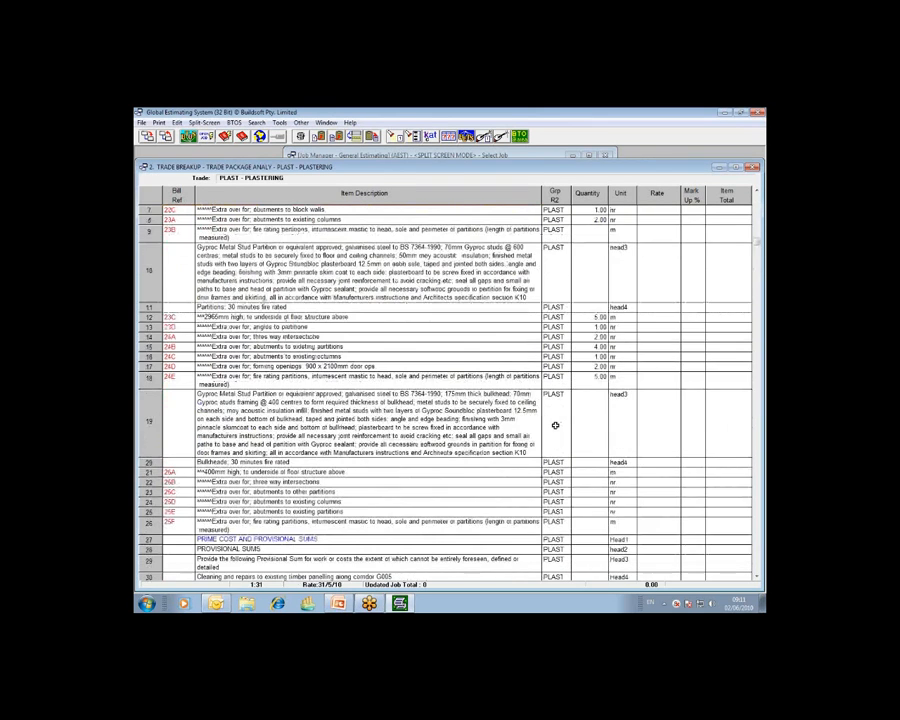
left_click(165, 137)
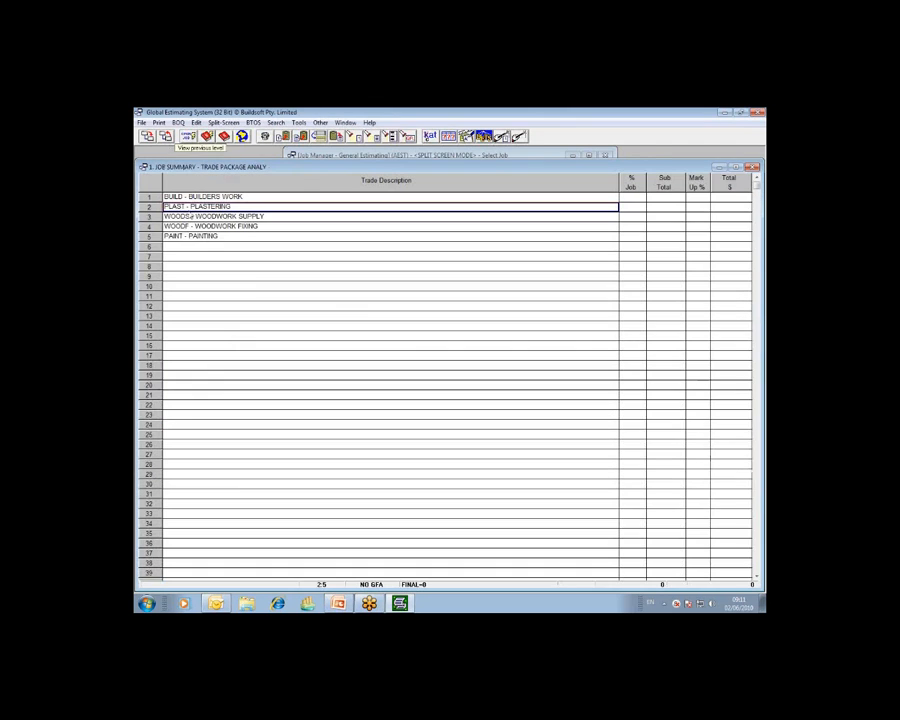
Compare the two woodwork trades in the summary and examine the bill items of WOODS - WOODWORK SUPPLY.
left_click(203, 216)
left_click(205, 226)
left_click(205, 217)
left_click(206, 226)
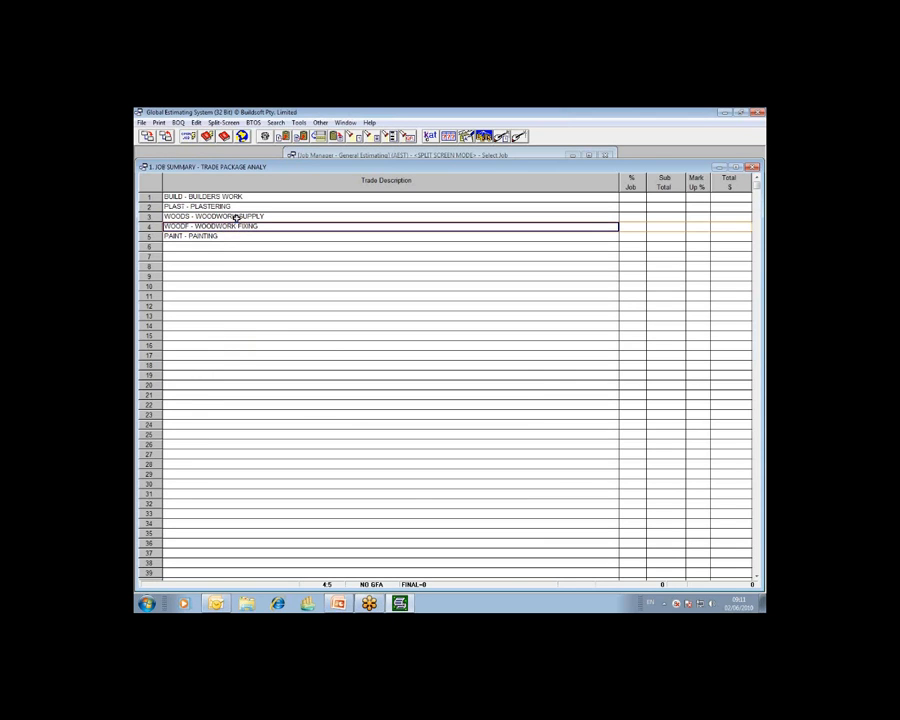
double_click(236, 217)
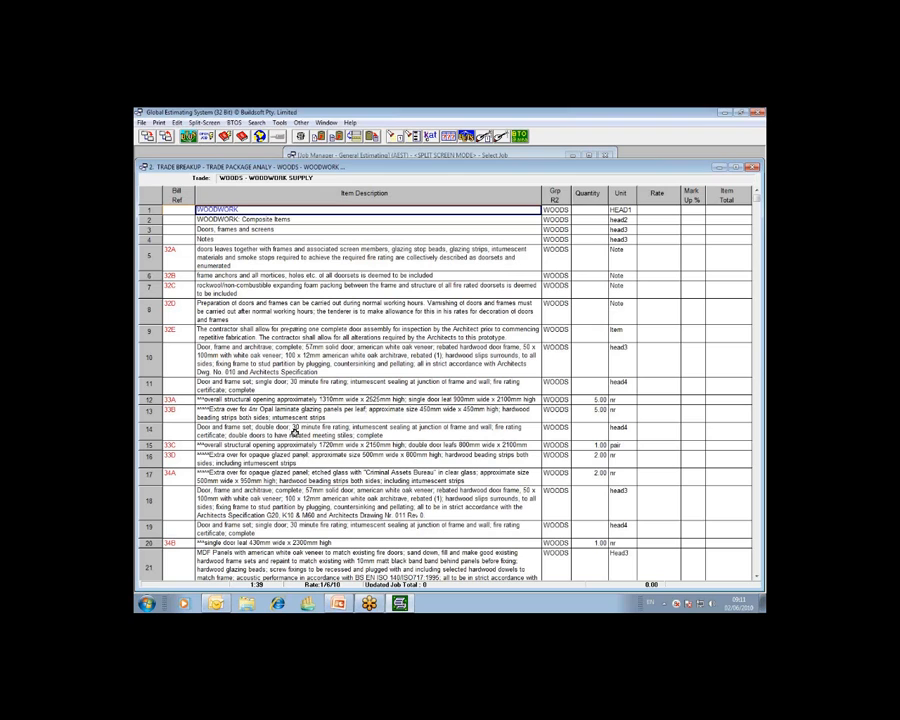
left_click(167, 138)
Examine the bill items of the WOODF - WOODWORK FIXING trade, and return to the job summary.
left_click(197, 227)
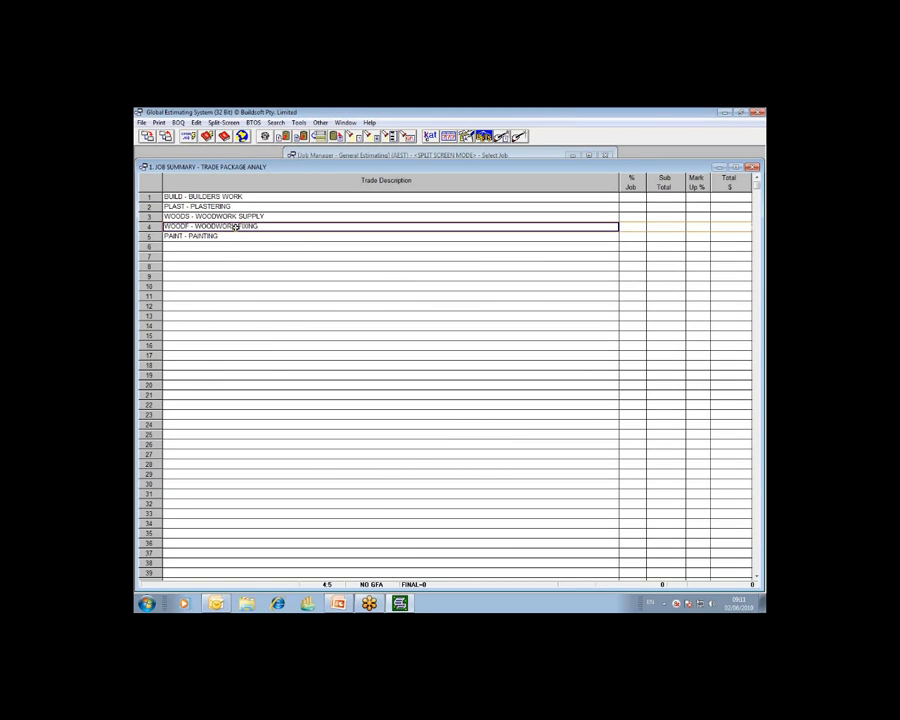
double_click(235, 227)
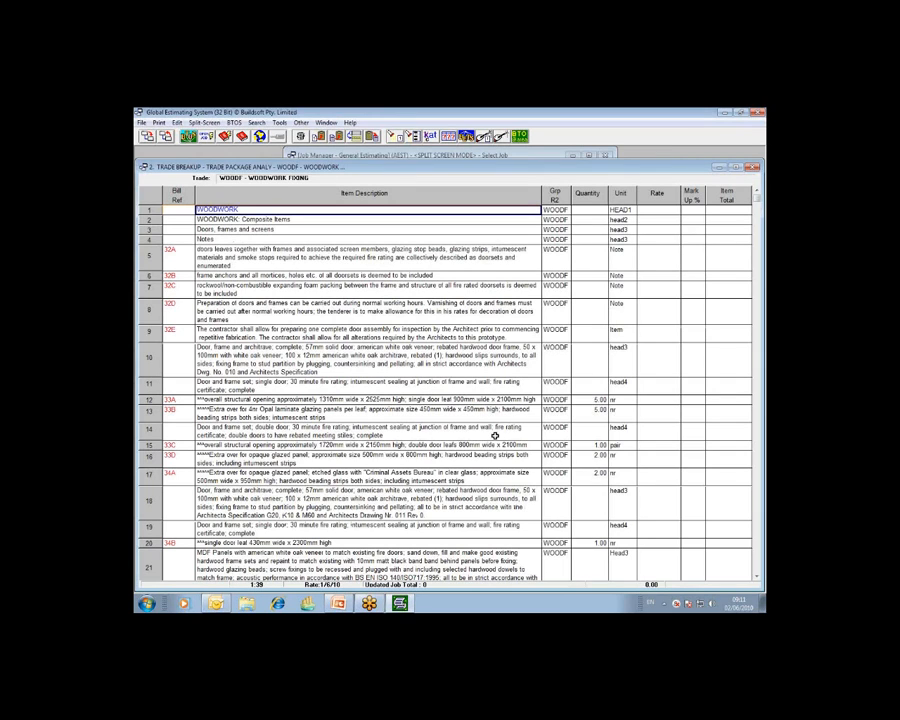
left_click(167, 137)
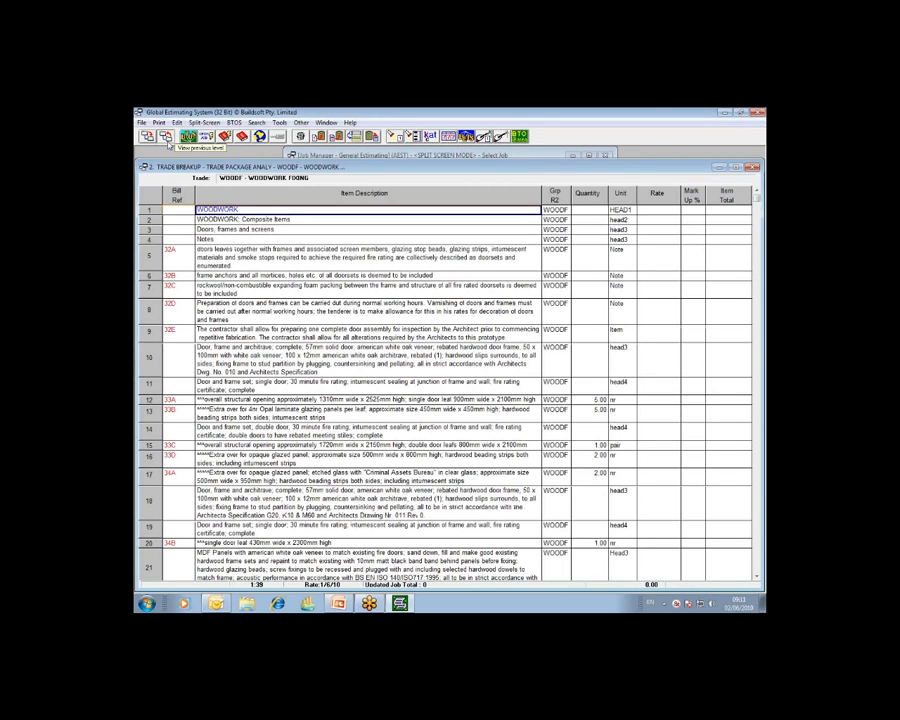
Examine the bill items and quantities of the PAINT - PAINTING trade, and return to the job summary.
left_click(195, 236)
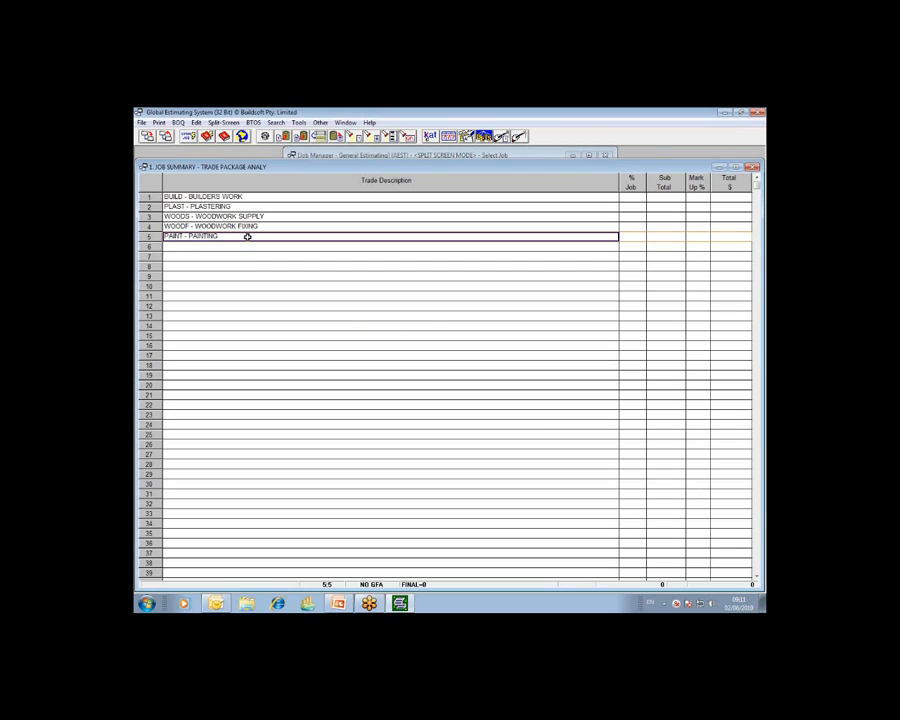
double_click(244, 236)
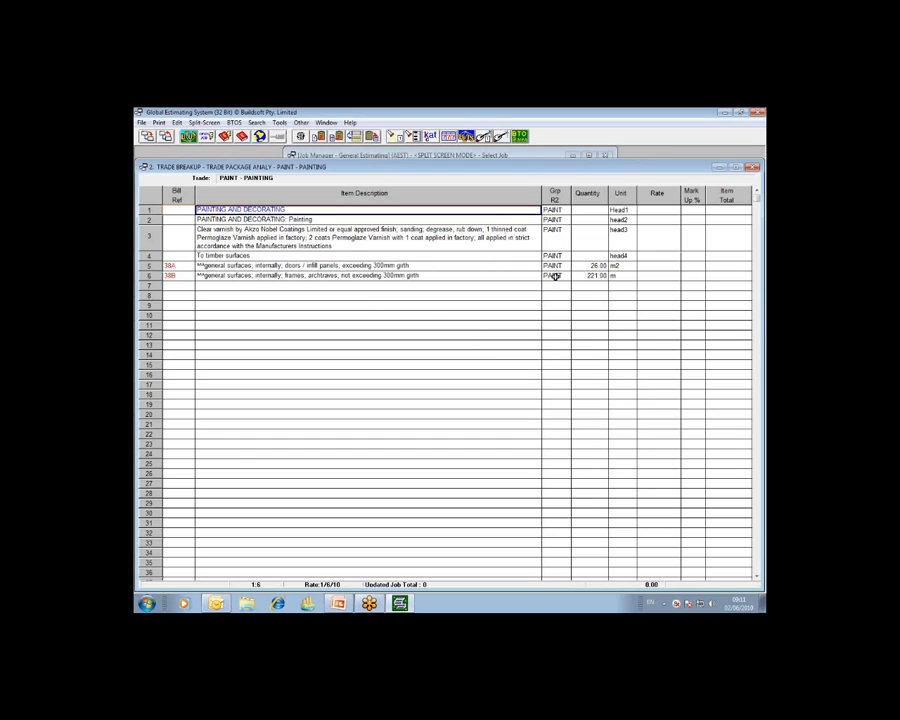
left_click(170, 138)
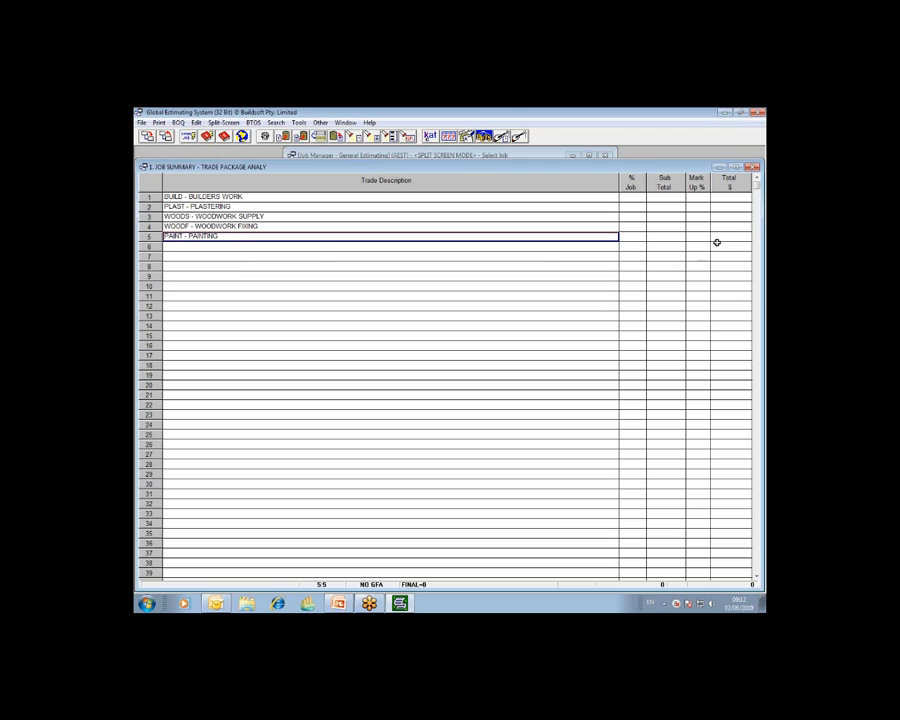
left_click(756, 234)
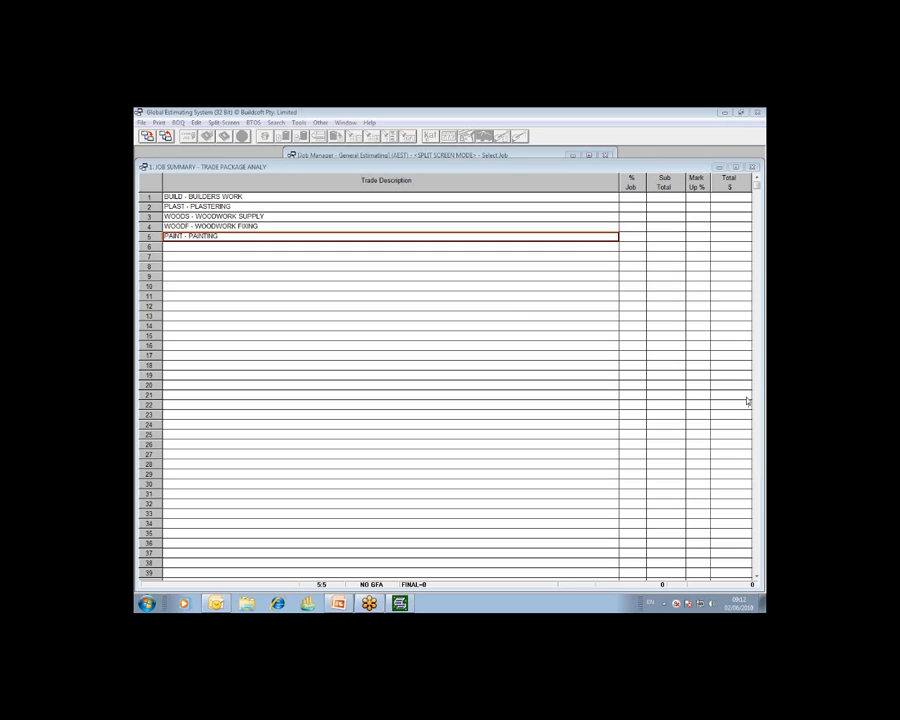
right_click(652, 390)
left_click(665, 410)
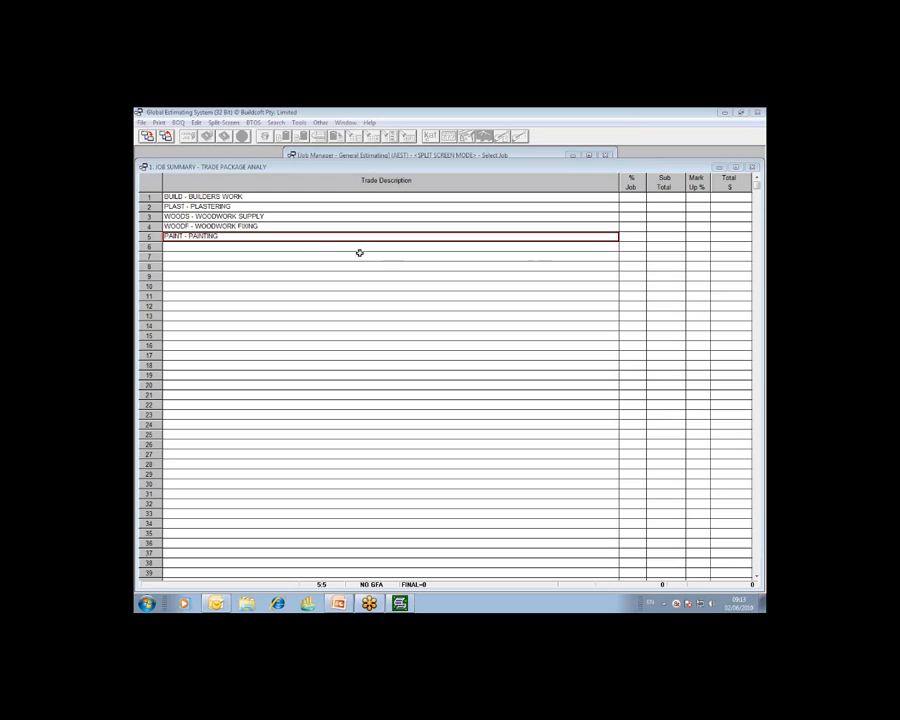
left_click(295, 247)
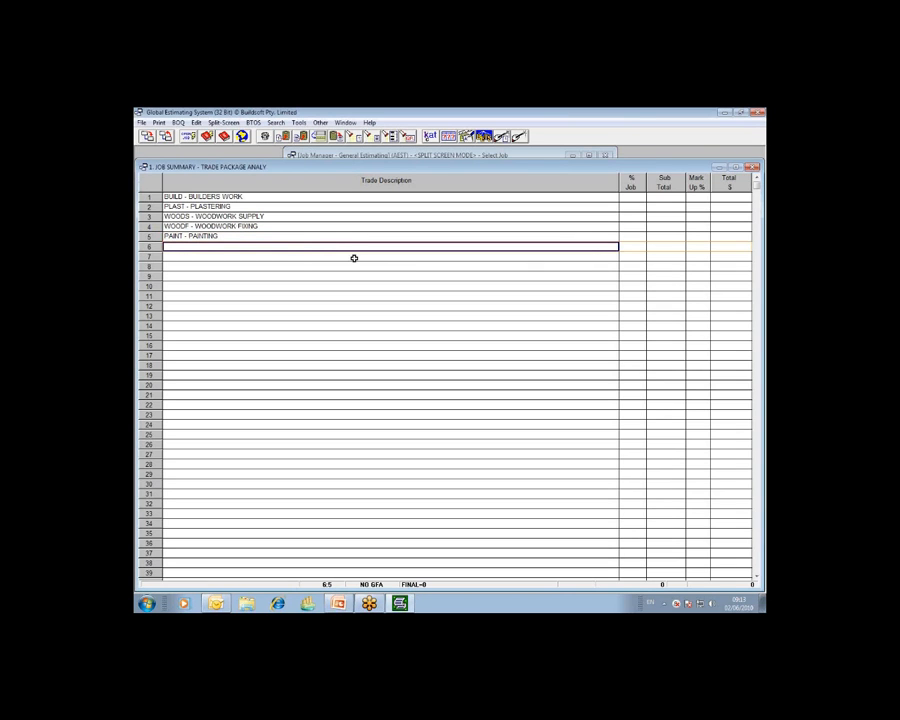
left_click(263, 255)
left_click(266, 246)
left_click(266, 256)
left_click(285, 249)
left_click(293, 256)
left_click(295, 249)
left_click(296, 256)
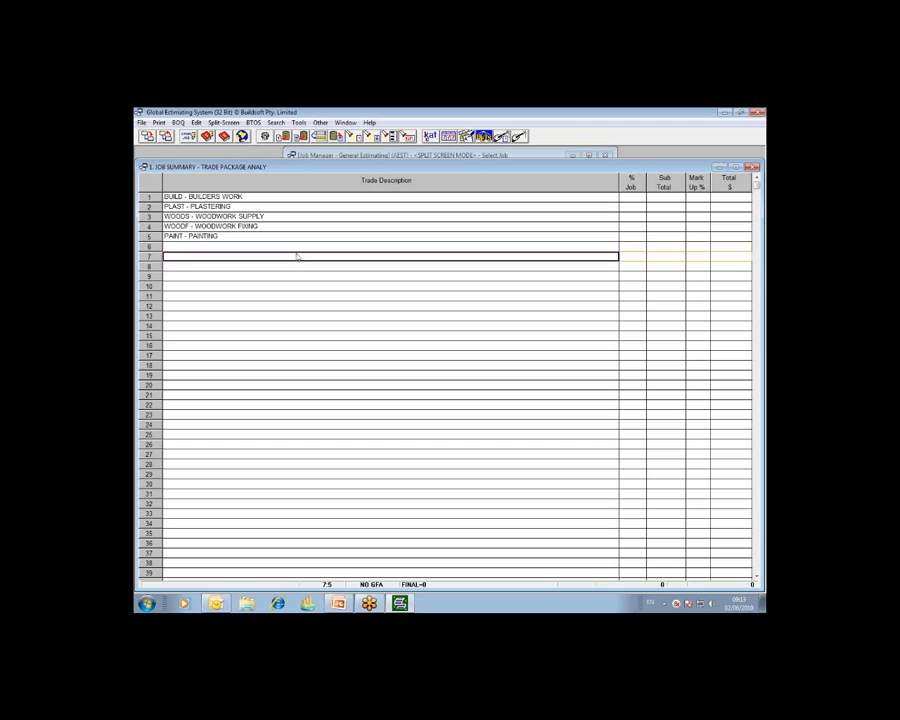
left_click(296, 248)
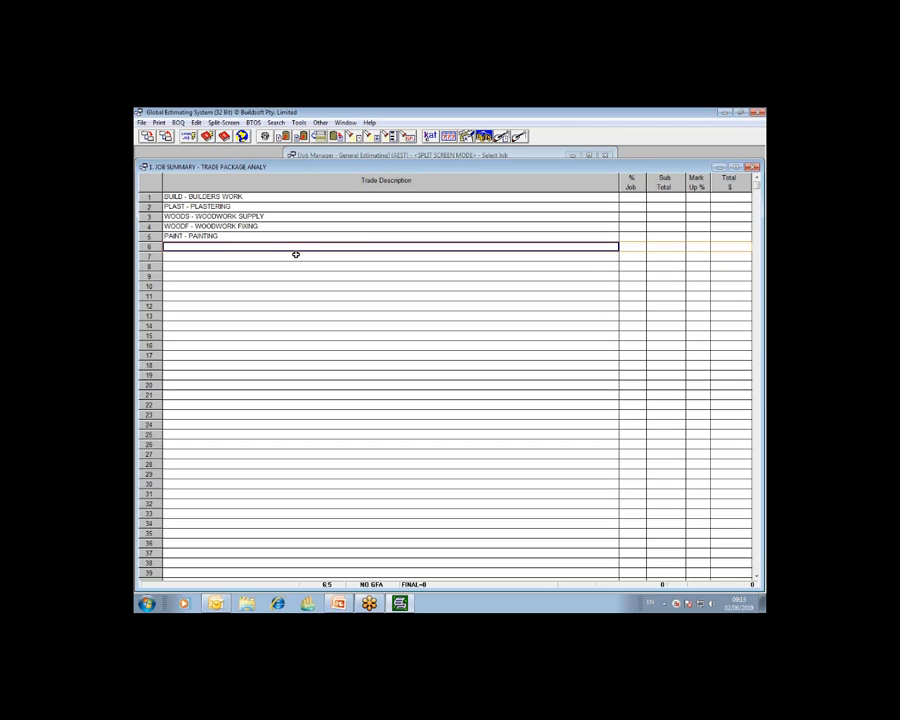
left_click(296, 254)
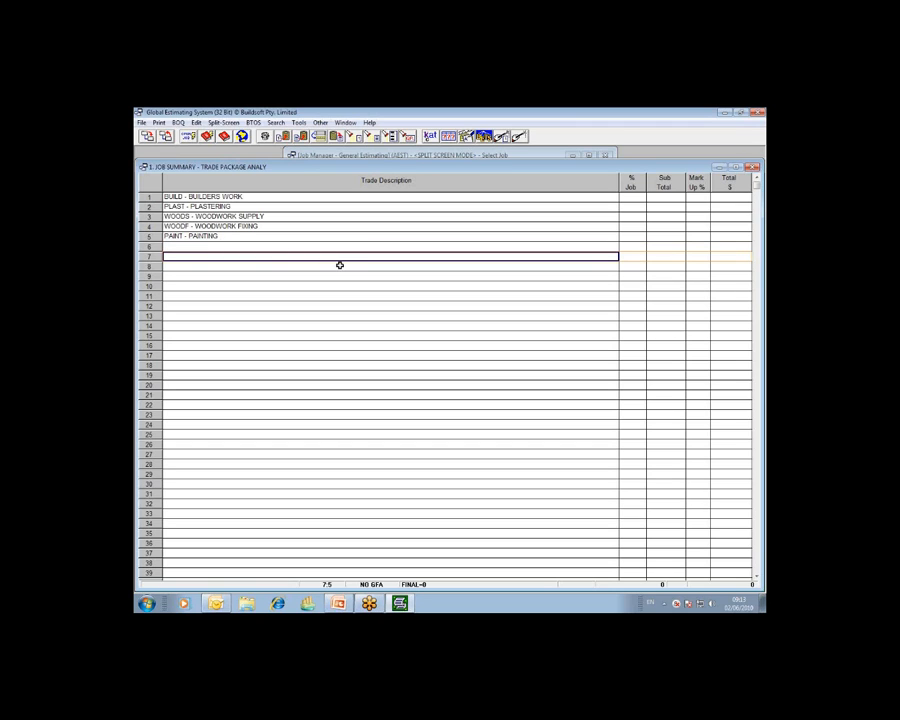
left_click(263, 247)
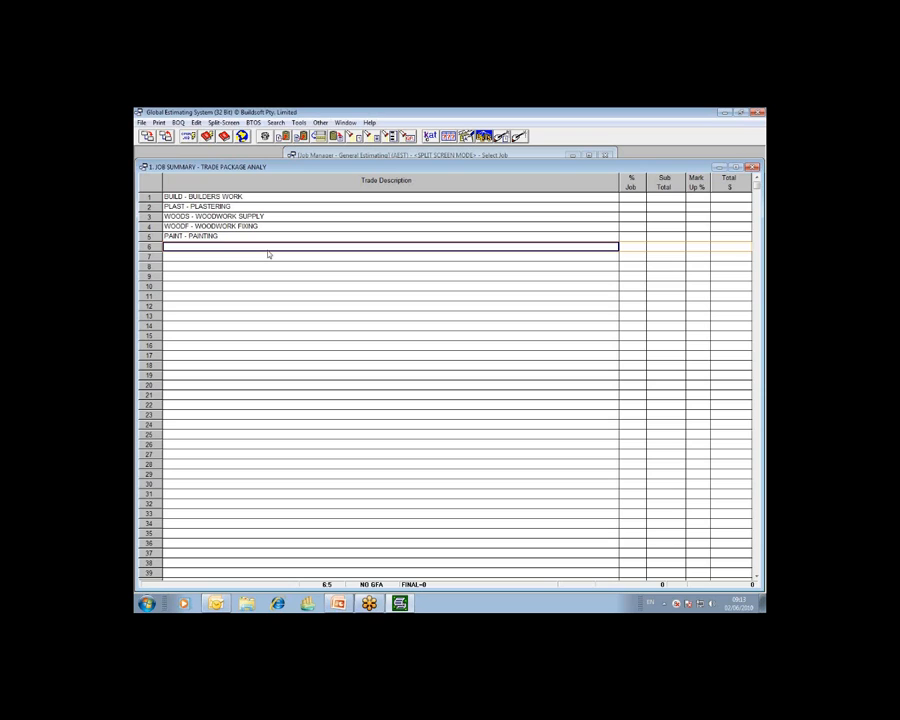
left_click(275, 256)
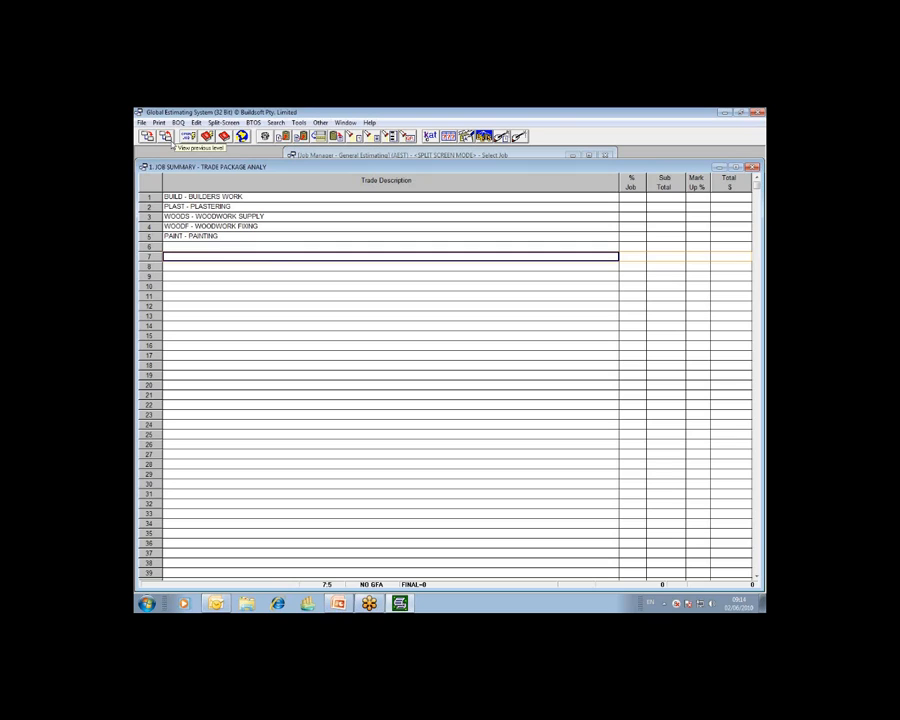
Close the TRADE PACKAGE ANALY job summary and return to the job list.
left_click(165, 135)
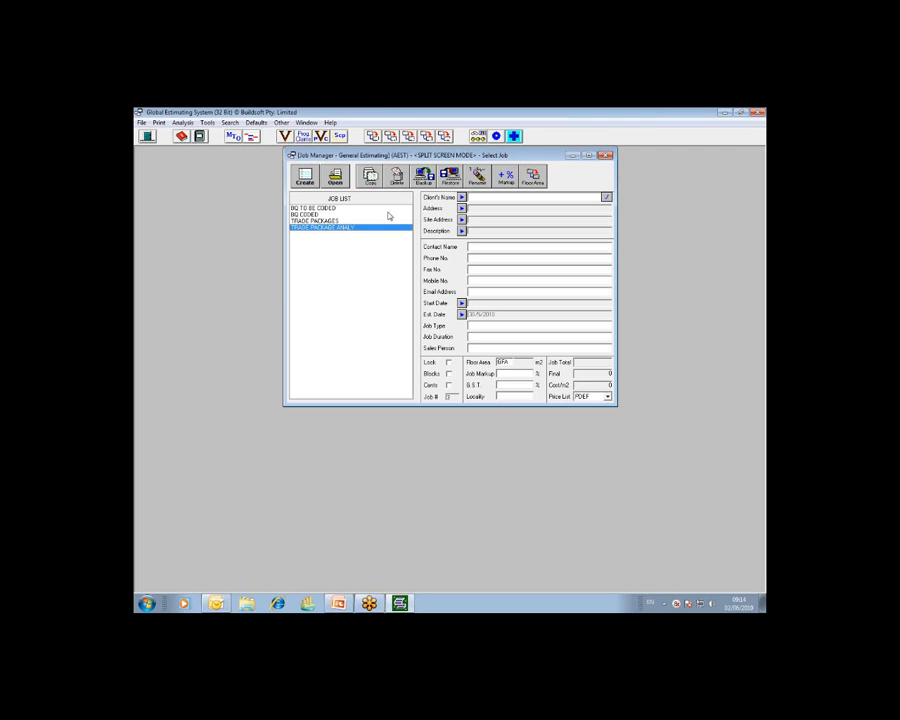
Review the analysis options for the BQ TO BE CODED job, and check the trades in the TRADE PACKAGE ANALY job summary.
left_click(323, 208)
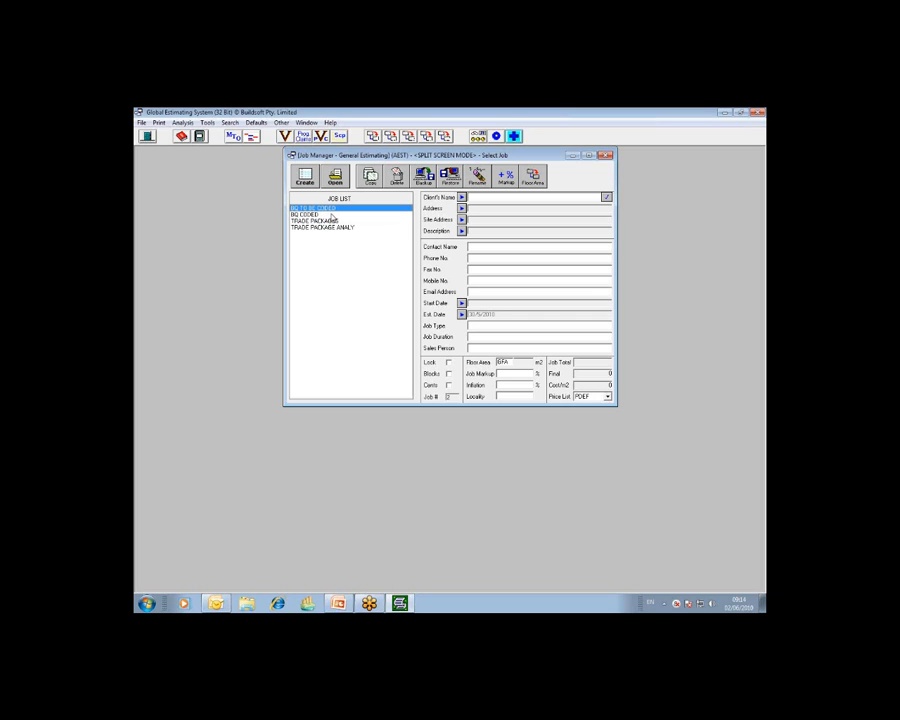
left_click(183, 122)
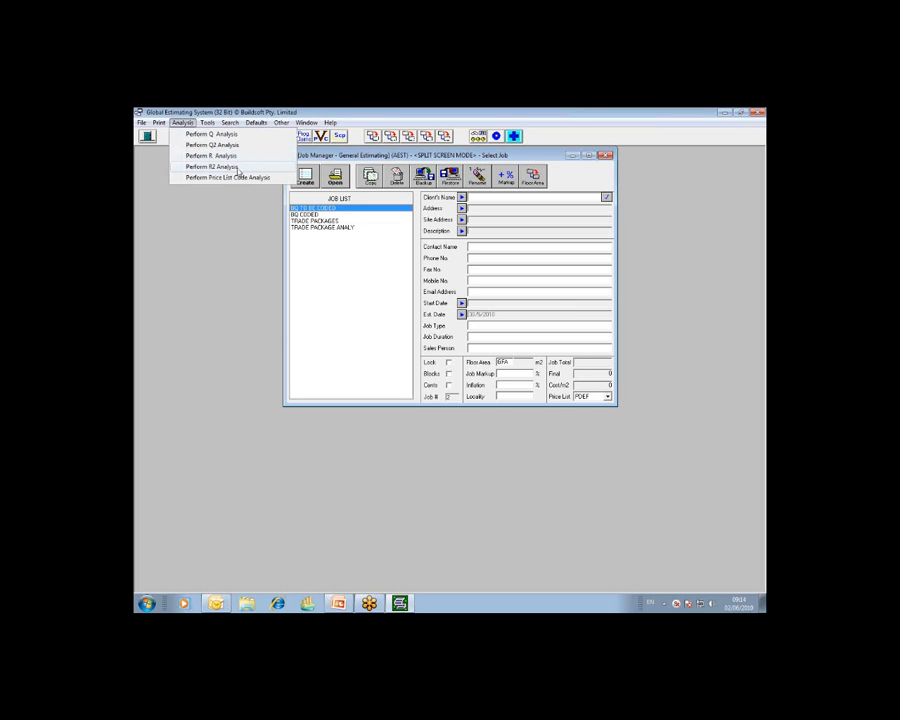
double_click(325, 228)
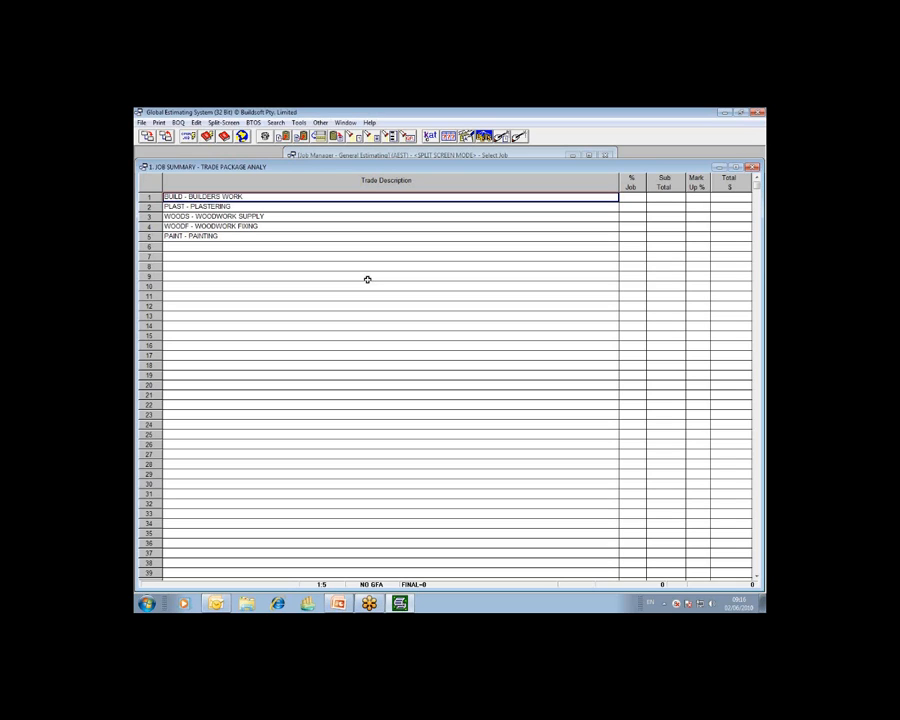
left_click(167, 138)
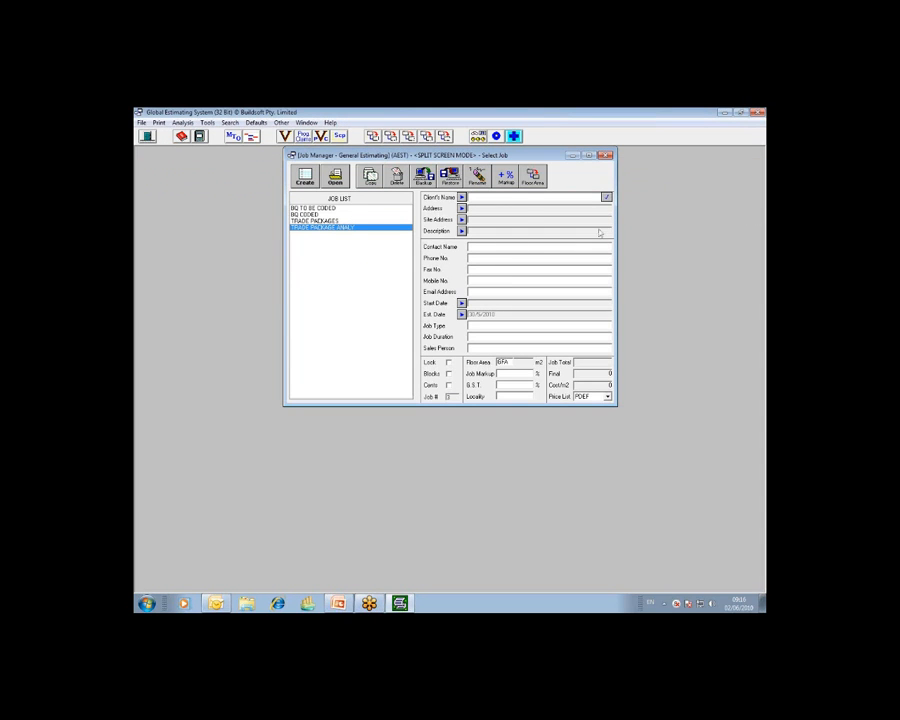
Examine the trades in the TRADE PACKAGES job summary, and return to the job list with that job selected.
left_click(315, 220)
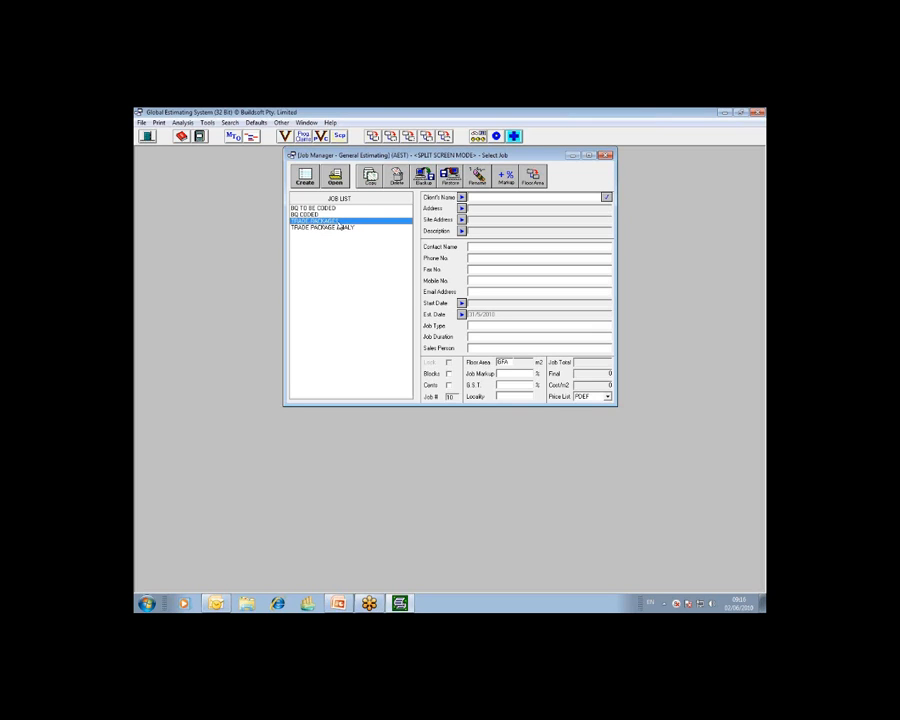
left_click(335, 176)
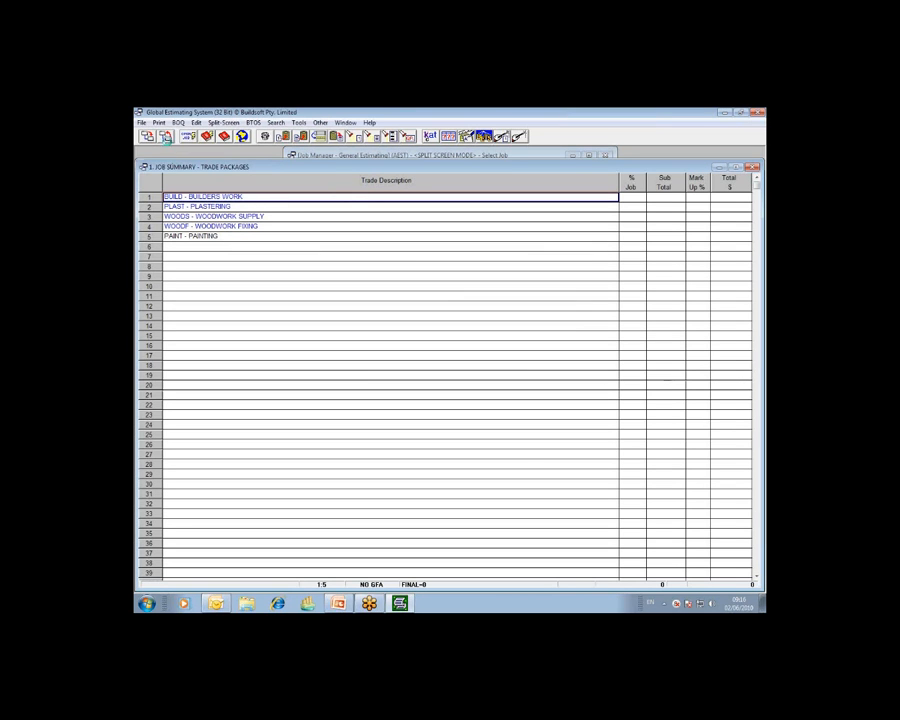
left_click(166, 137)
left_click(420, 392)
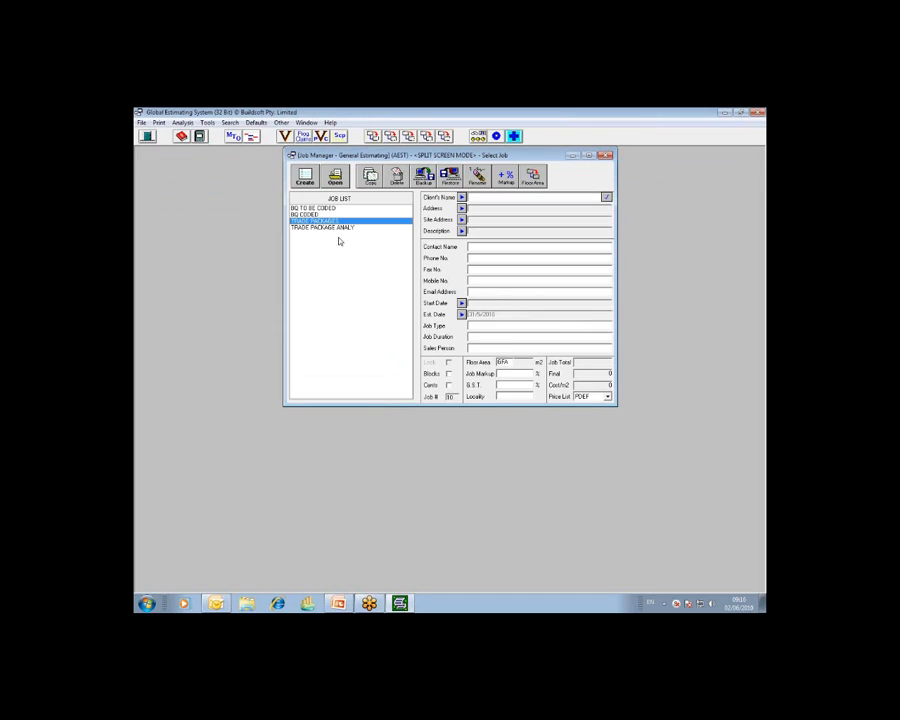
left_click(343, 228)
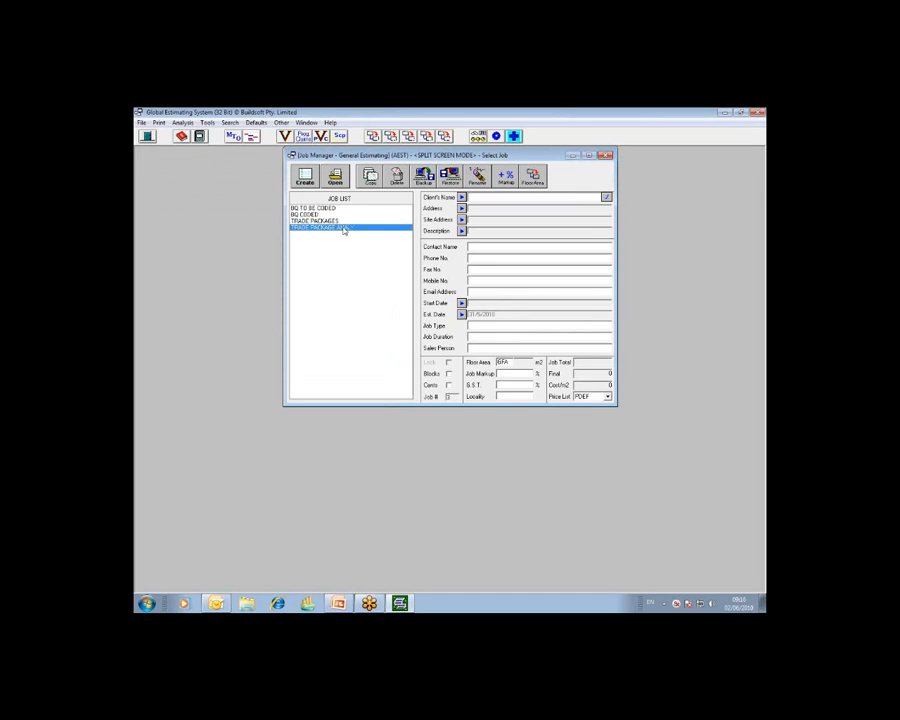
left_click(338, 221)
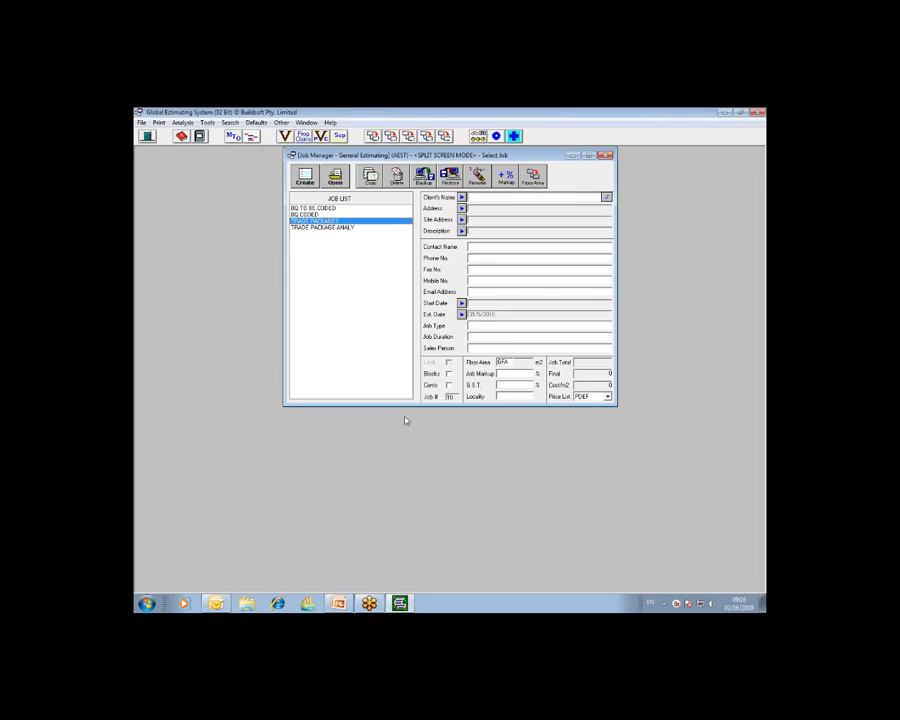
left_click(762, 233)
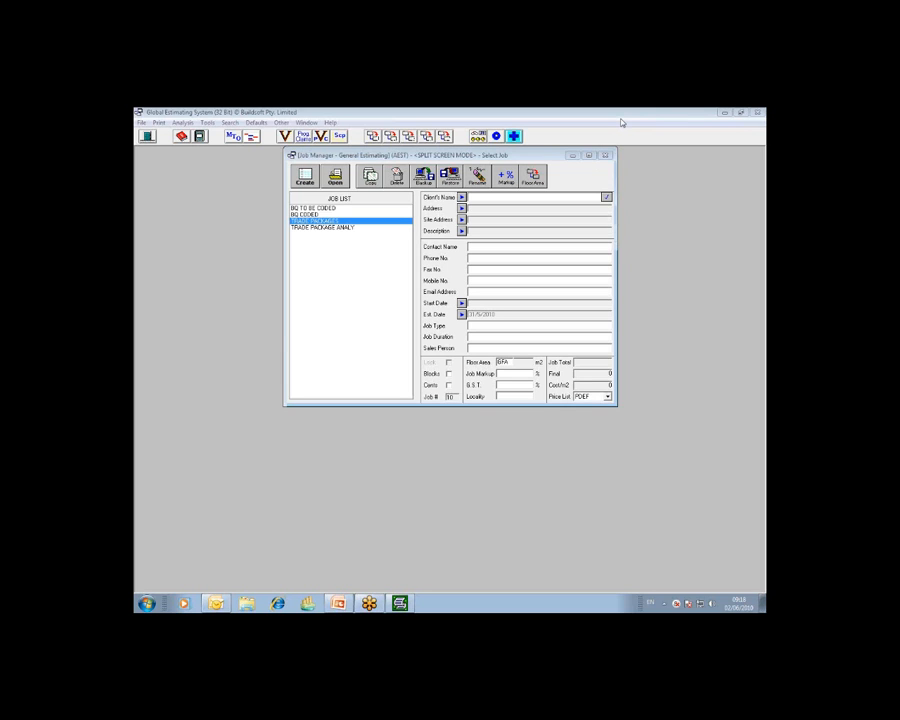
left_click(183, 122)
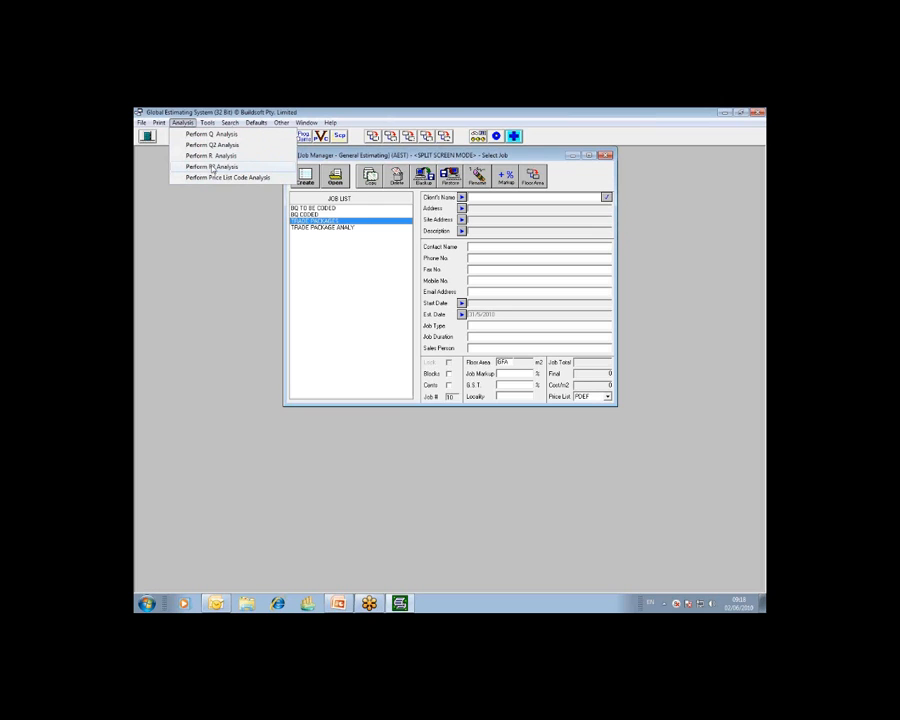
left_click(364, 118)
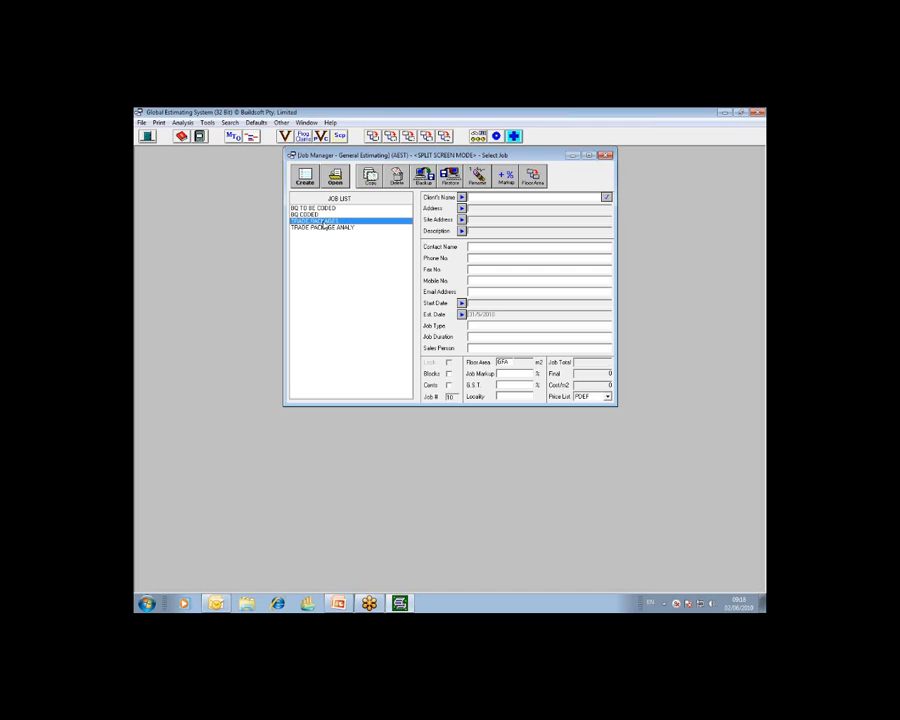
Open the subbies summary of the TRADE PACKAGES job.
left_click(758, 204)
left_click(723, 241)
left_click(342, 140)
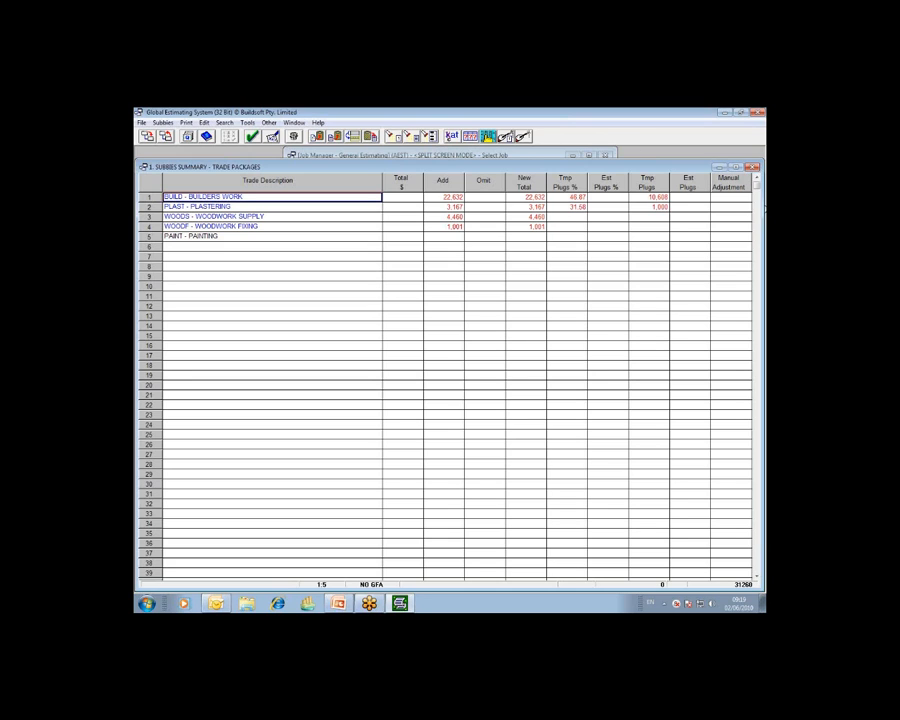
left_click(760, 204)
left_click(398, 189)
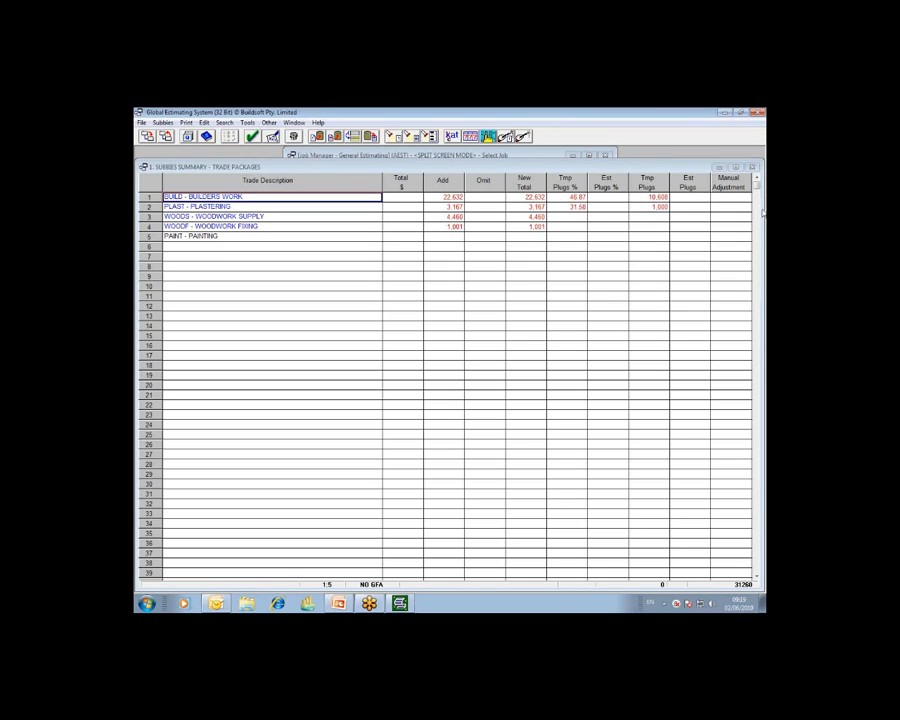
Add a supplier with code C BUILDE and name JOE BLOGGS & CO to the BUILDERS WORK trade in the supplier list.
left_click(208, 140)
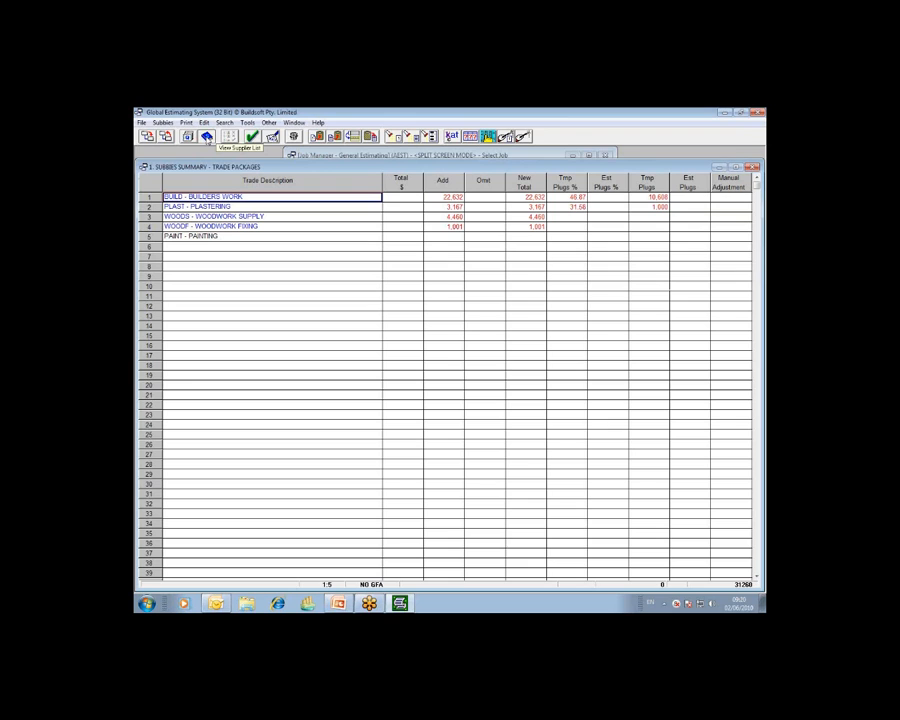
left_click(206, 138)
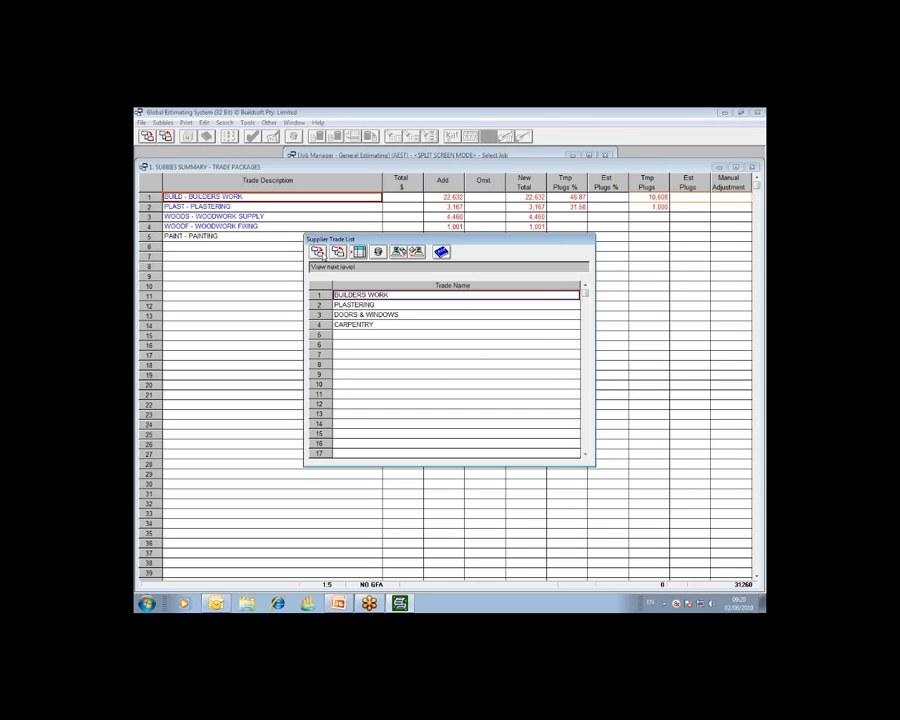
left_click(318, 251)
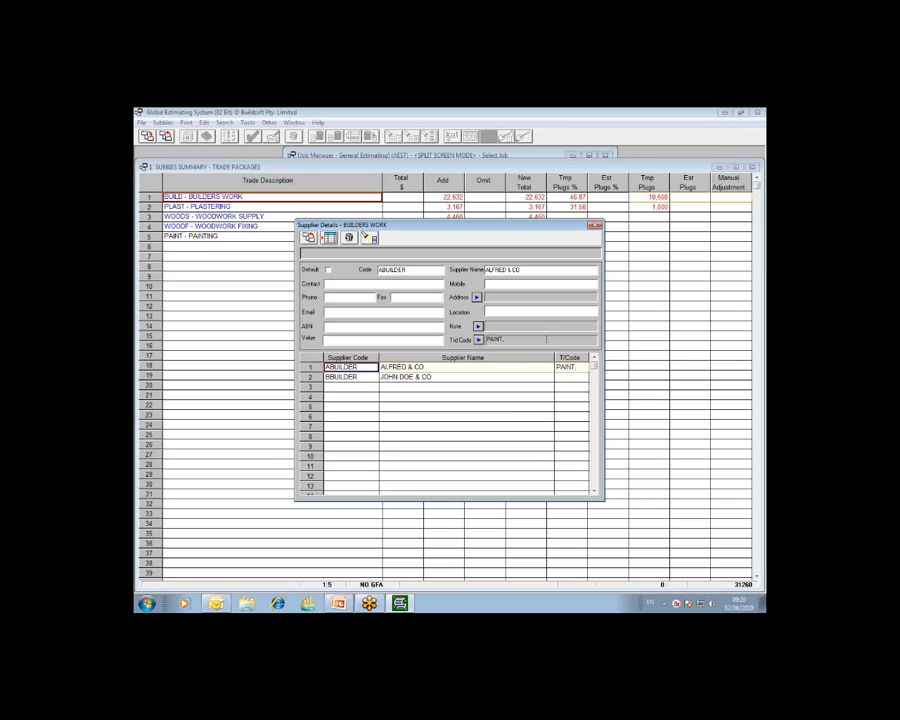
left_click(359, 389)
type("C BUILDE")
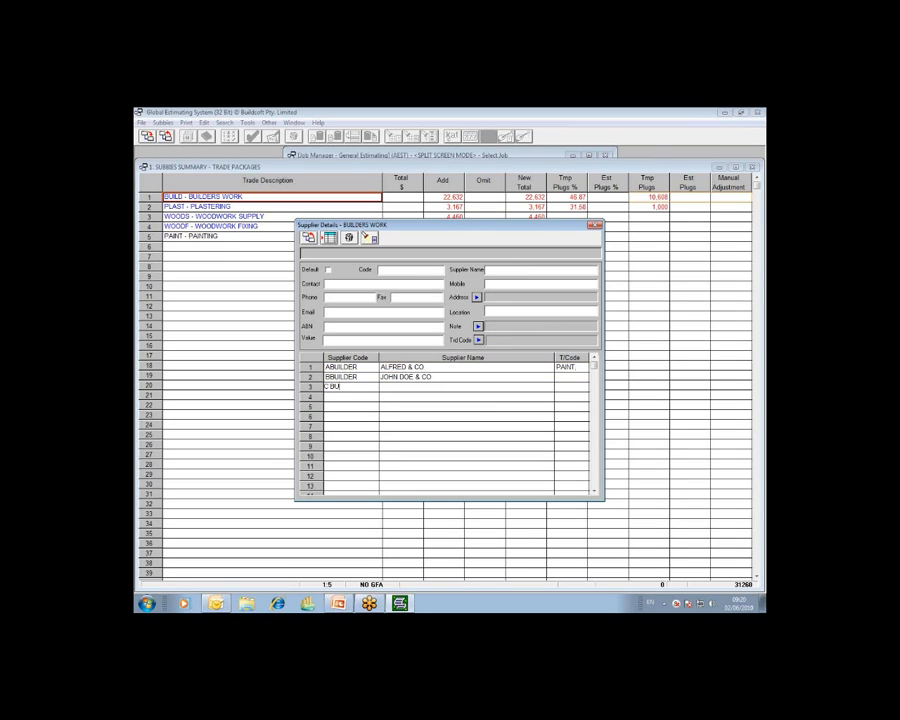
key("Tab")
type("JOE BLOGGS & CO")
key("Return")
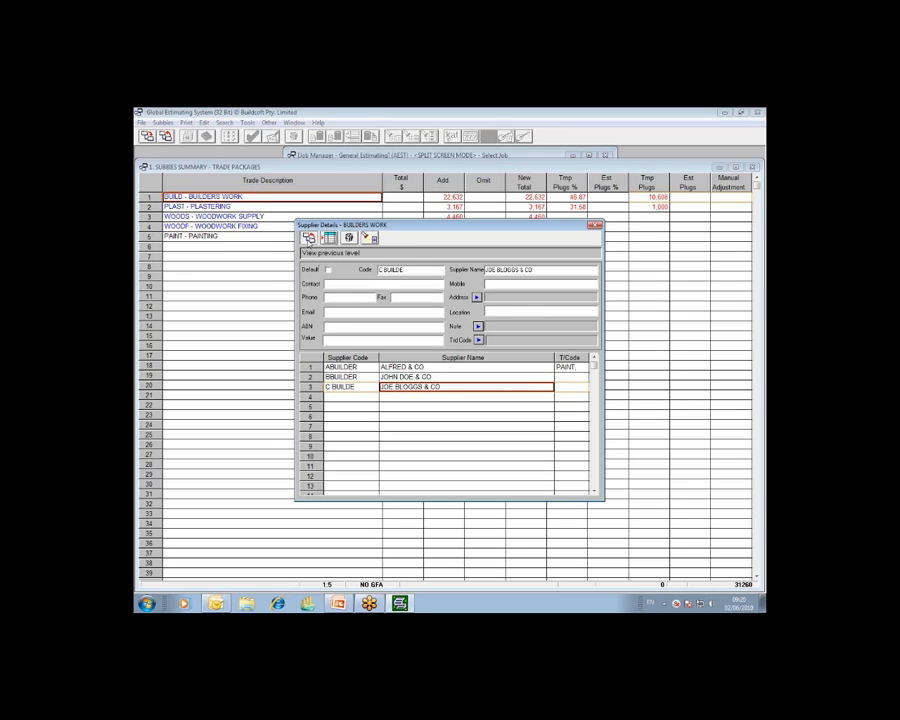
left_click(309, 237)
Examine the trades in the supplier trade list and the suppliers under BUILDERS WORK, and return to the trade list.
left_click(336, 305)
left_click(354, 315)
left_click(362, 324)
left_click(364, 334)
left_click(354, 294)
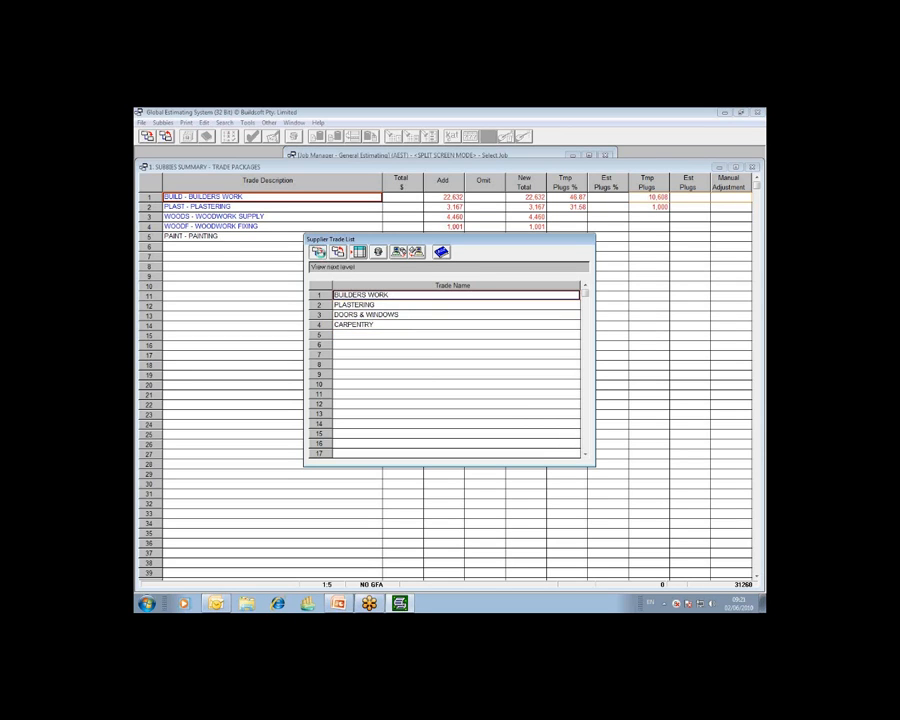
left_click(318, 251)
left_click(348, 376)
left_click(358, 386)
left_click(390, 377)
left_click(392, 367)
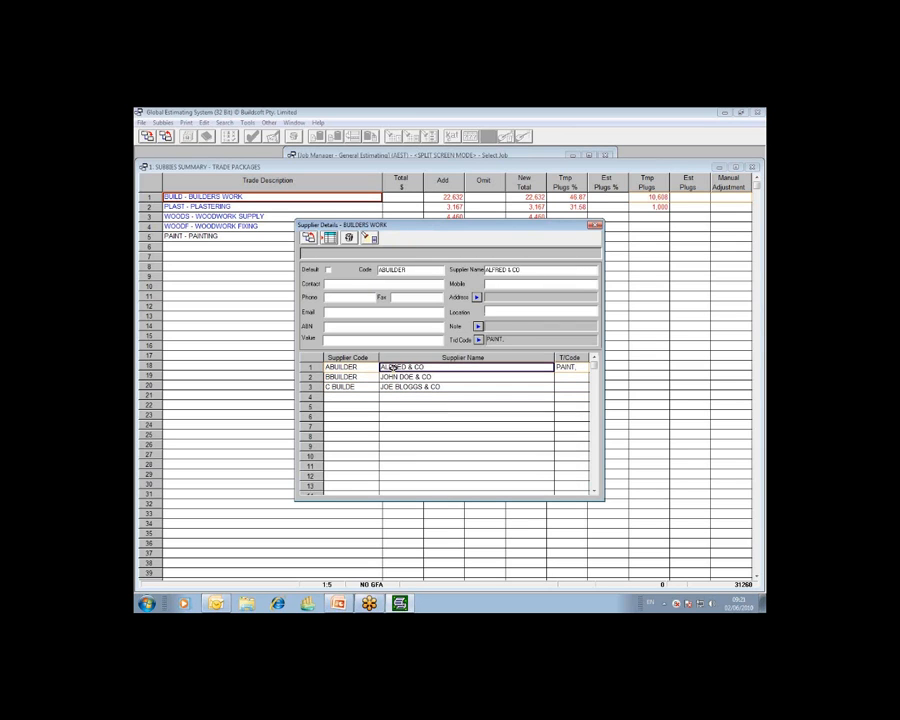
left_click(308, 237)
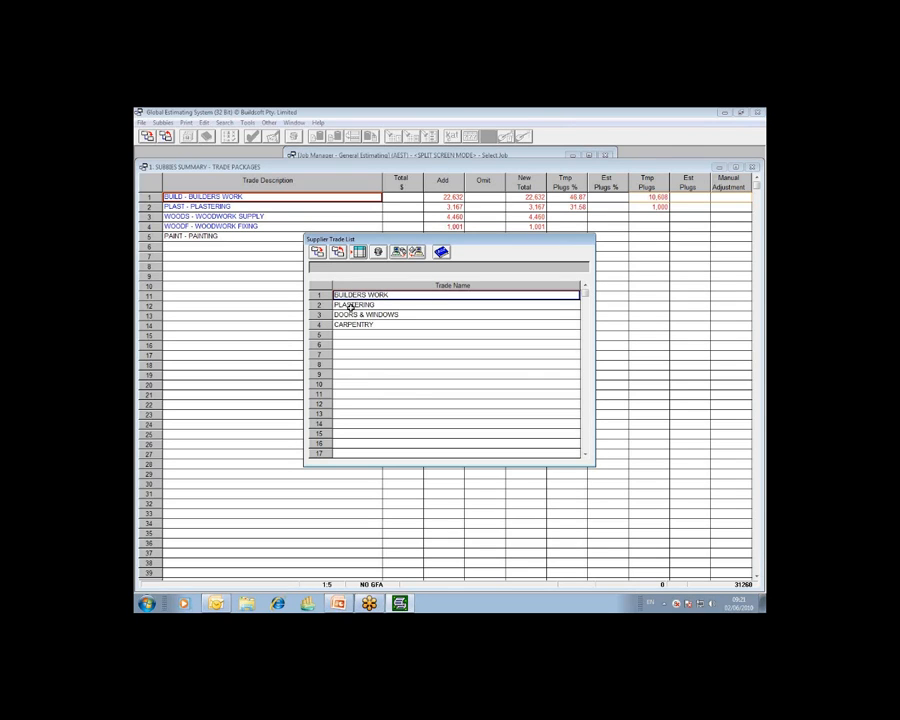
Examine the suppliers under the PLASTERING and DOORS & WINDOWS trades, and return to the supplier trade list.
left_click(352, 305)
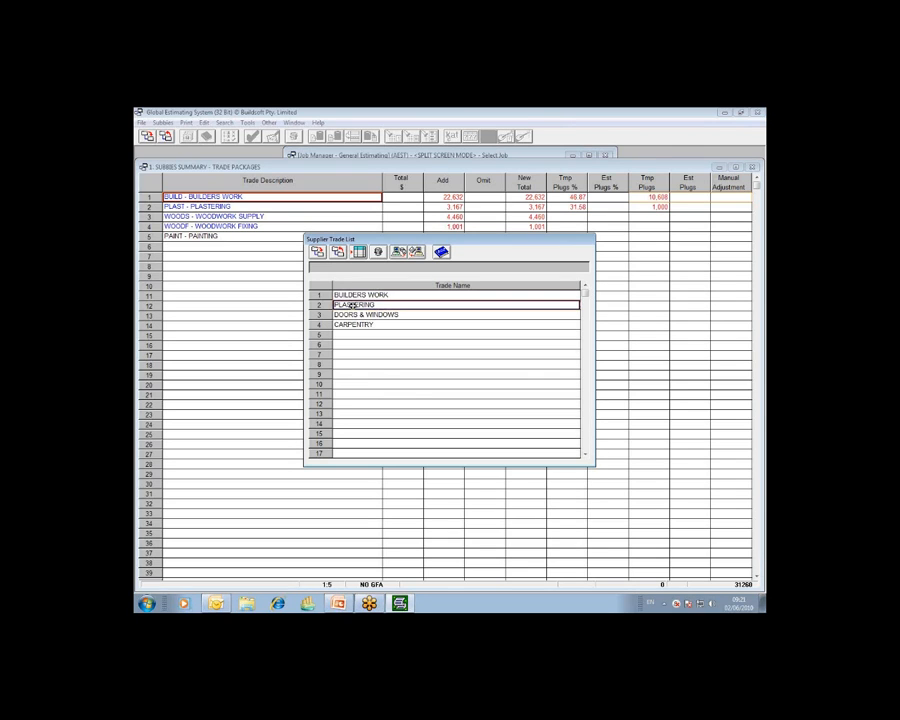
left_click(322, 257)
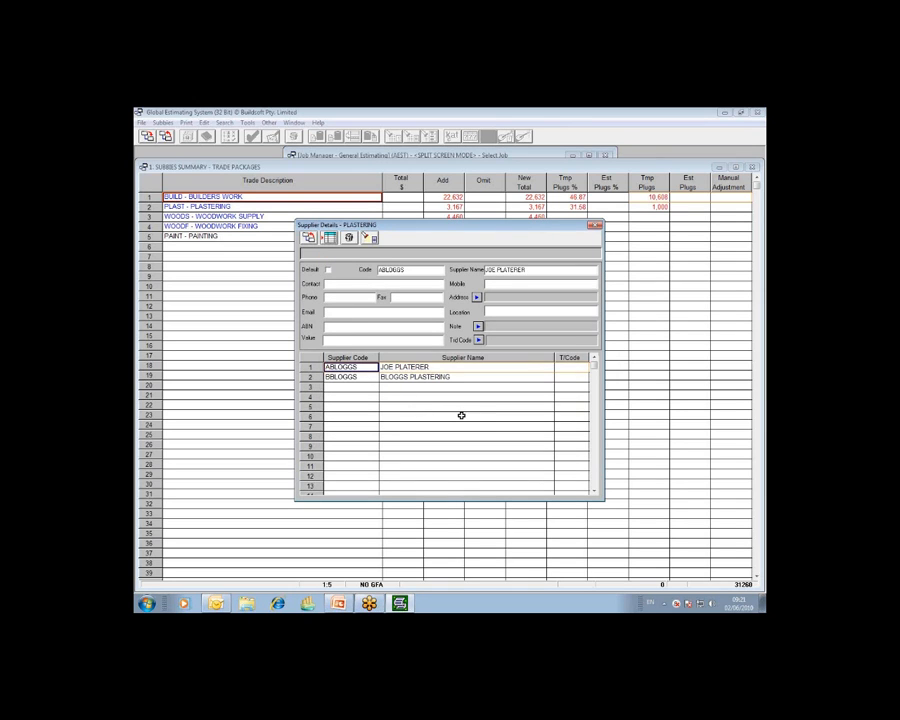
key("Escape")
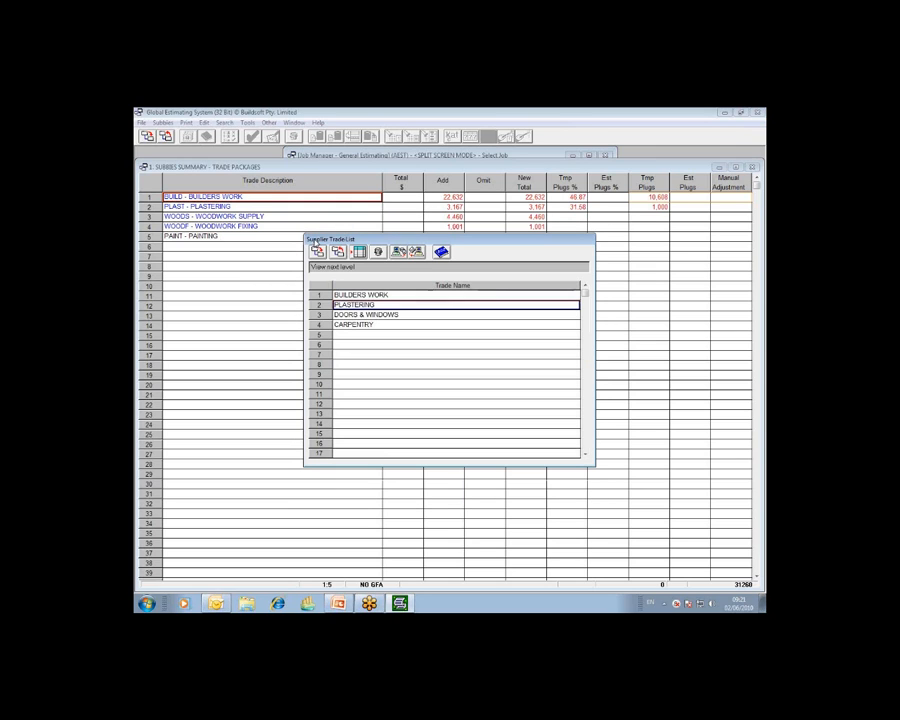
left_click(363, 315)
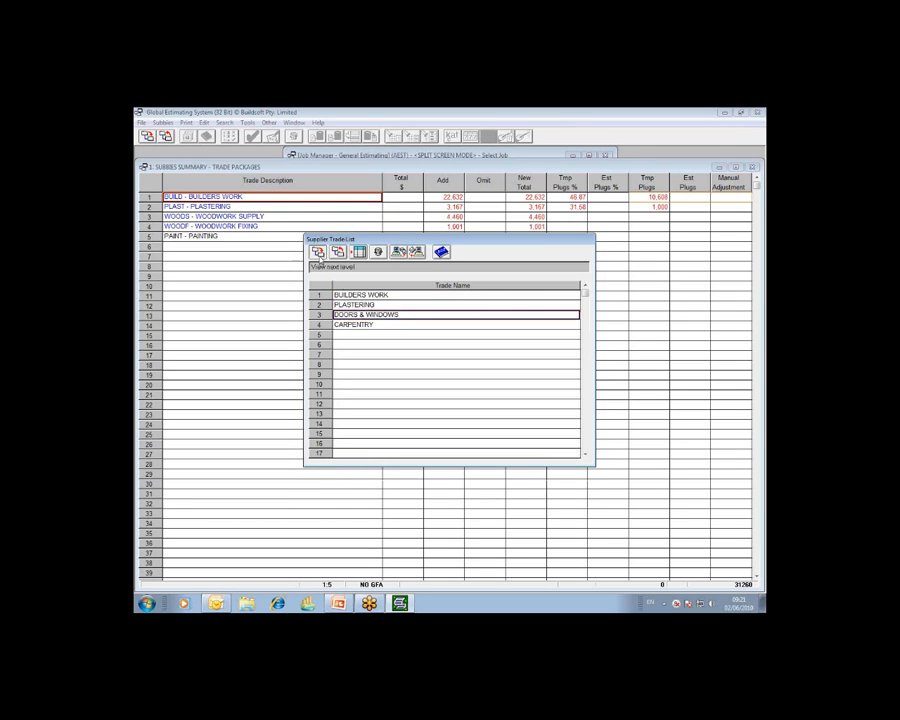
left_click(320, 253)
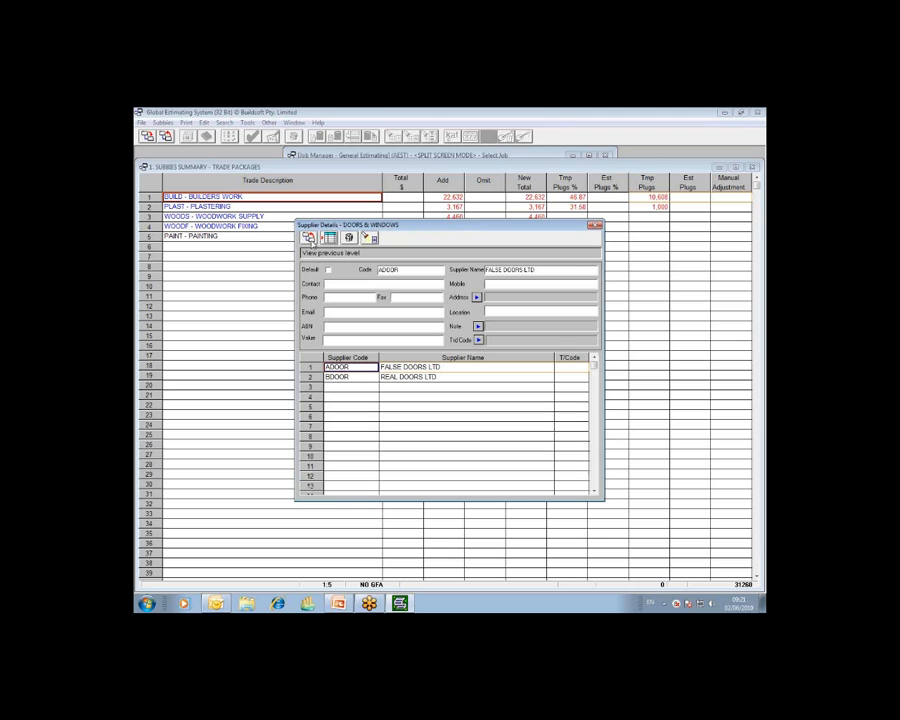
left_click(309, 238)
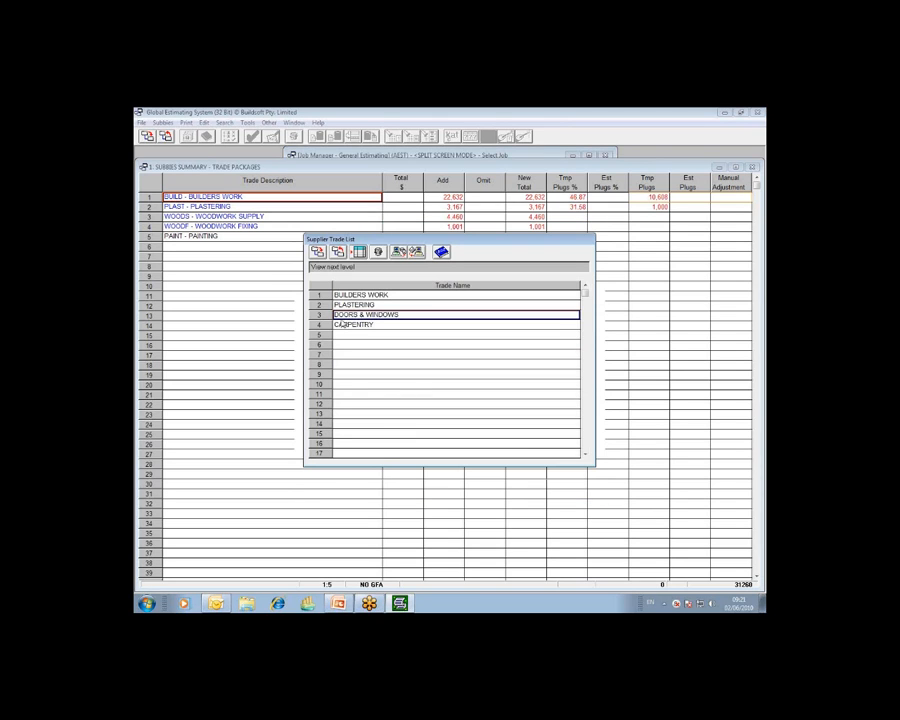
Add a PAINTING trade below CARPENTRY in the supplier trade list.
left_click(362, 334)
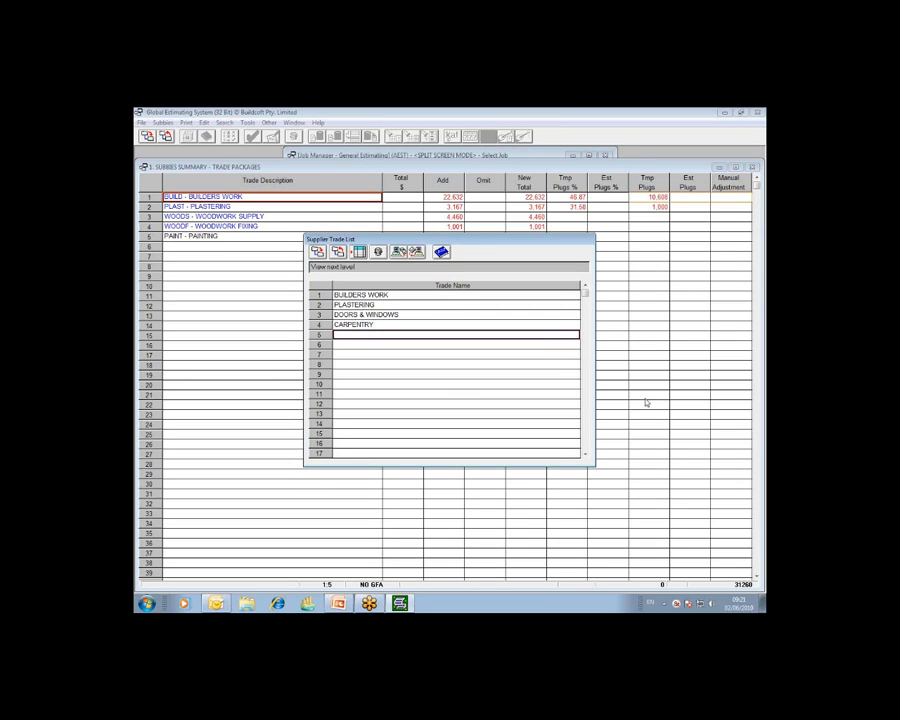
type("PLA")
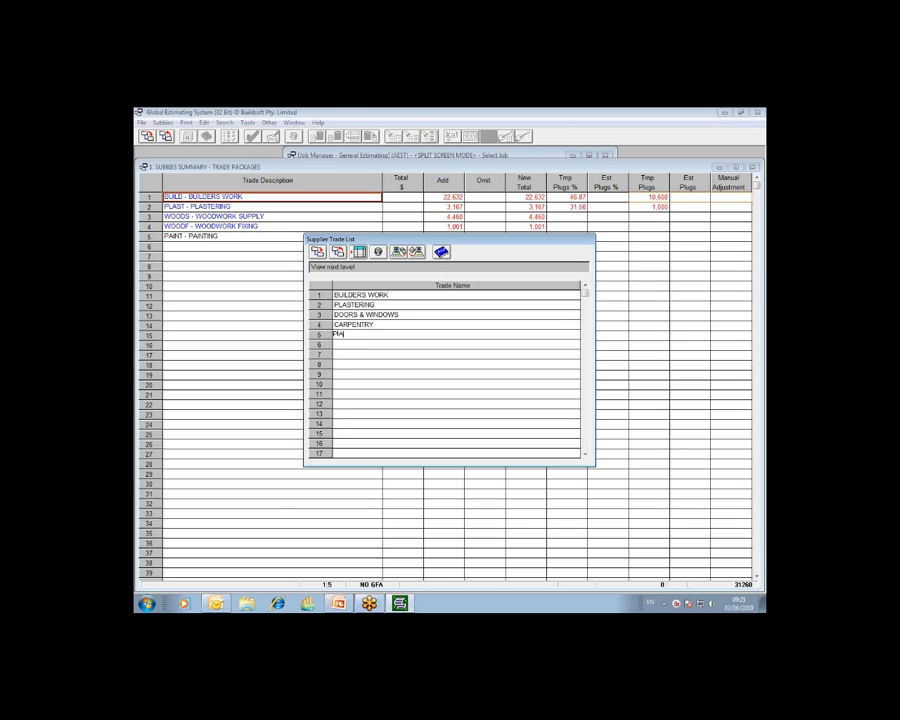
key("BackSpace")
type("AINTING")
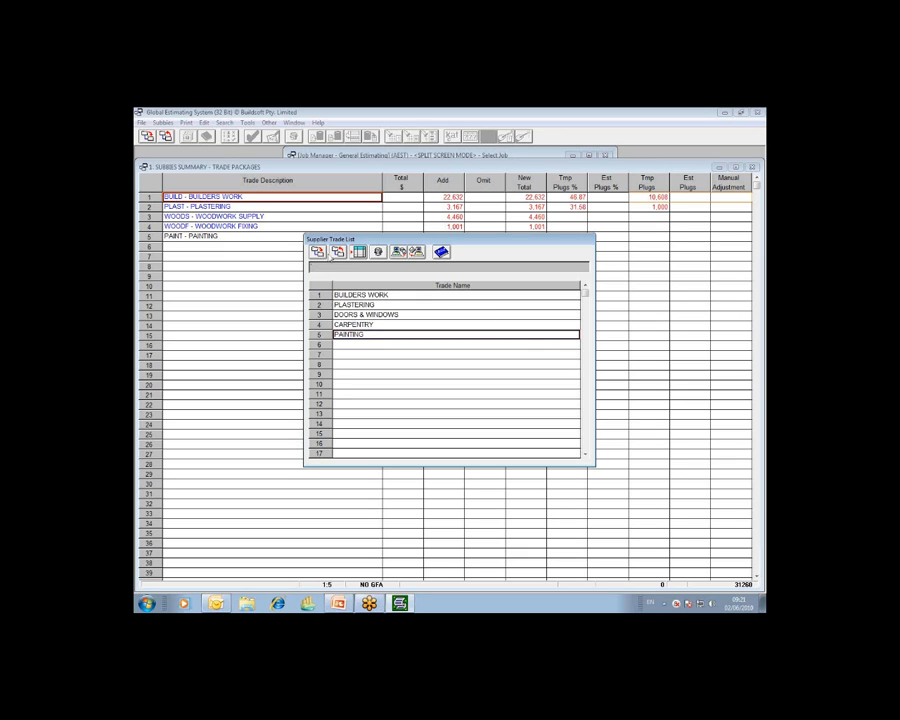
Add a first supplier to the PAINTING trade with code APAINTER and the painter's name as supplier name.
left_click(333, 255)
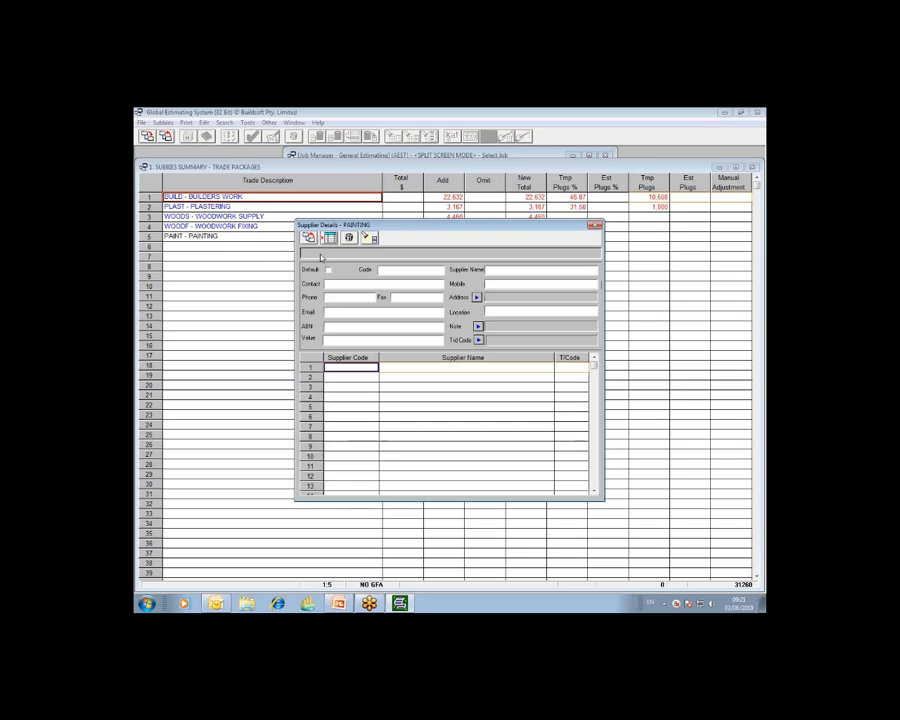
type("A PAINTER")
key("Return")
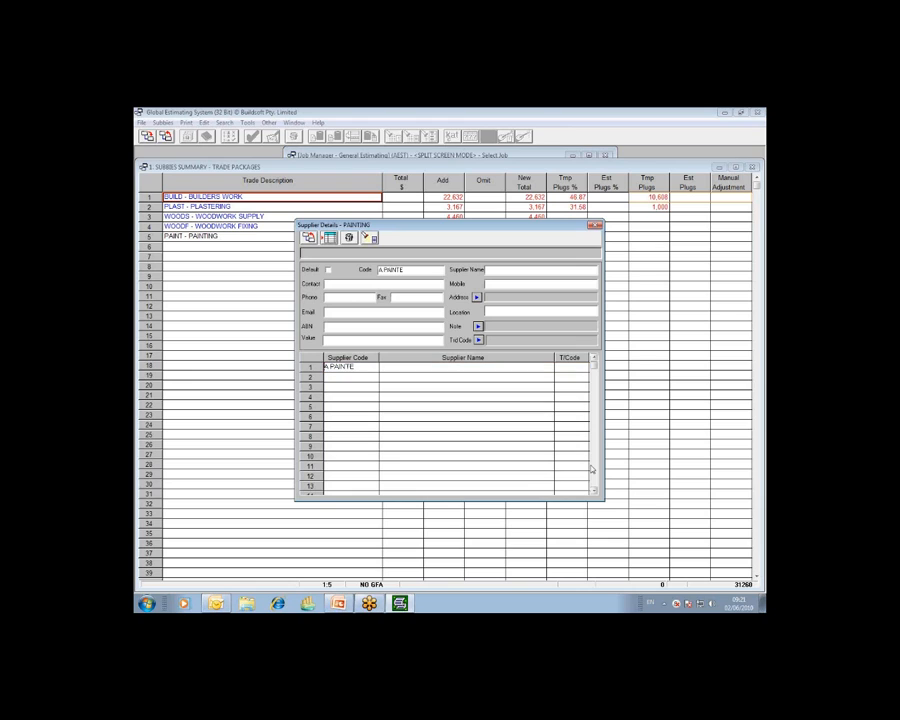
key("BackSpace")
key("BackSpace")
key("BackSpace")
key("BackSpace")
key("BackSpace")
key("BackSpace")
key("BackSpace")
type("PAINTER")
key("Return")
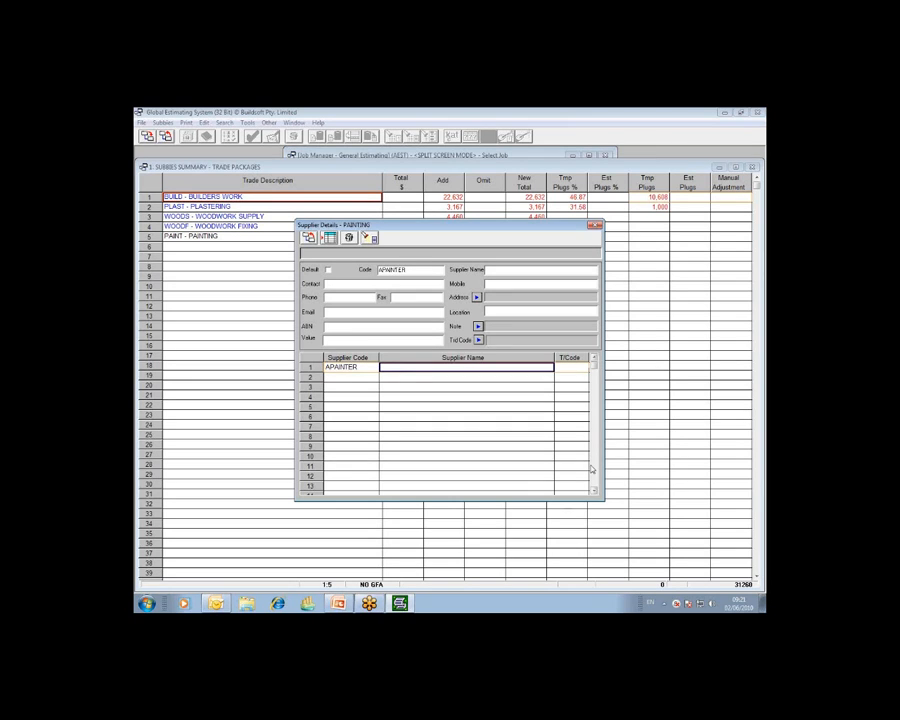
type("JOH")
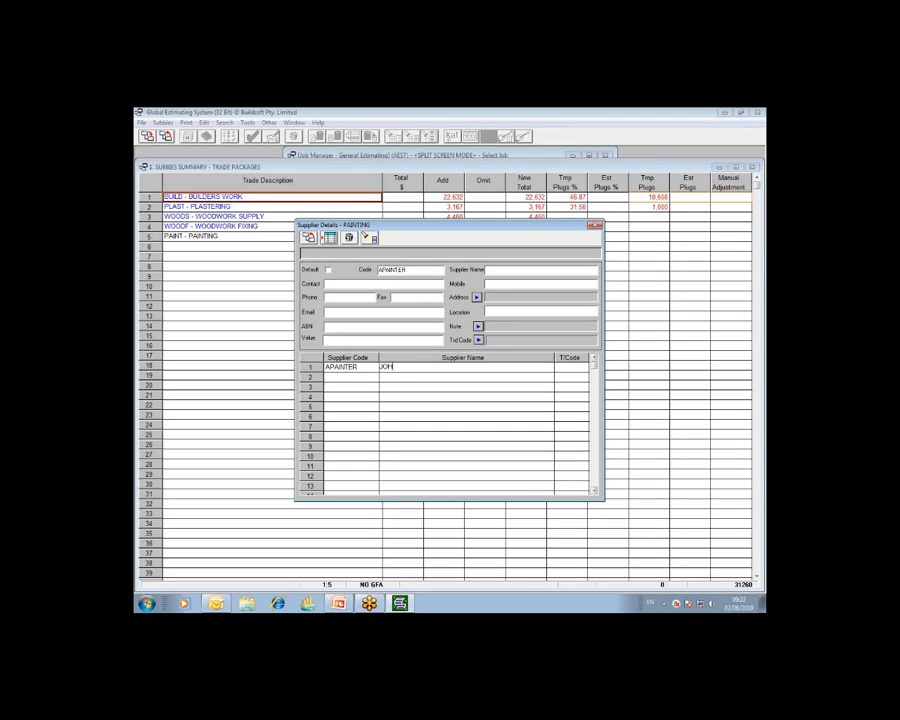
type("N WILLIAMS PAINTER")
key("Return")
Add a second supplier to the PAINTING trade with code BPAINTER and that painter's name as supplier name.
key("Down")
key("Left")
type("B")
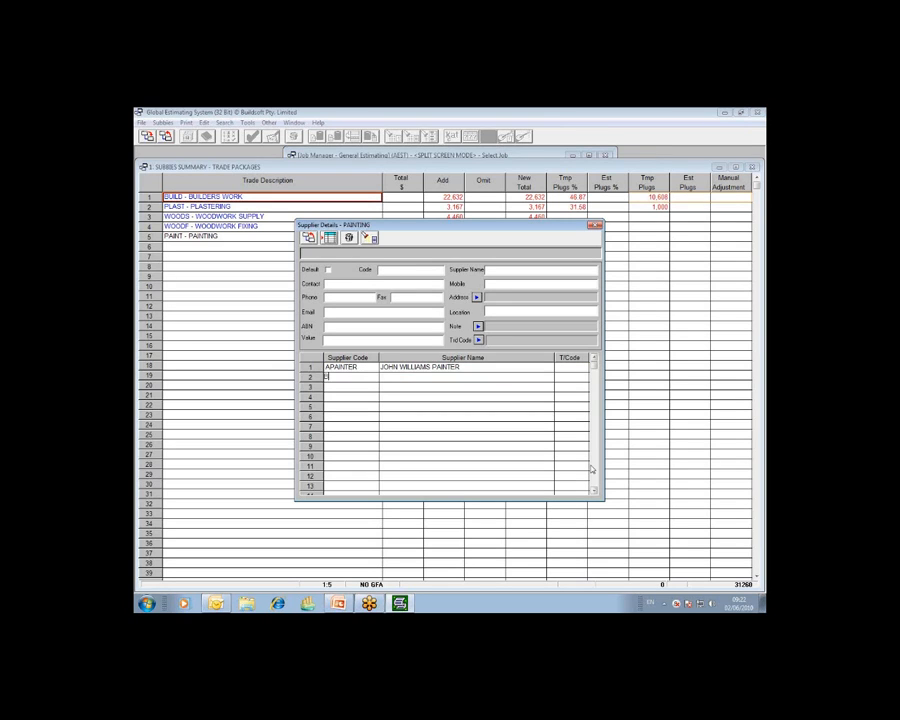
type("PAINTER")
key("Tab")
type("JOHN")
type(" W")
type("c")
type(" PAINTER")
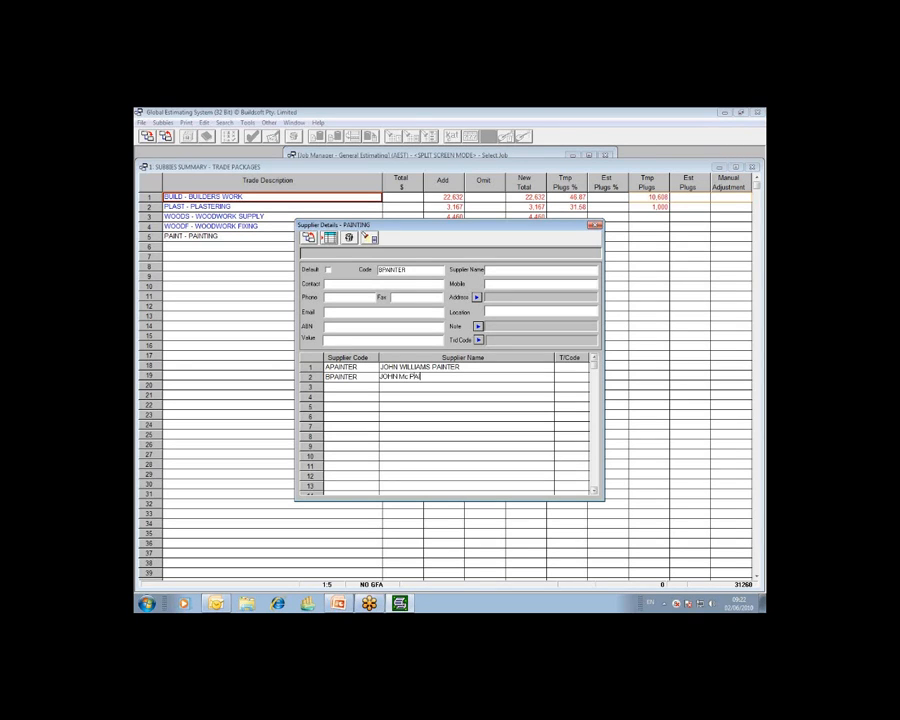
key("BackSpace")
key("BackSpace")
type("ER")
key("Return")
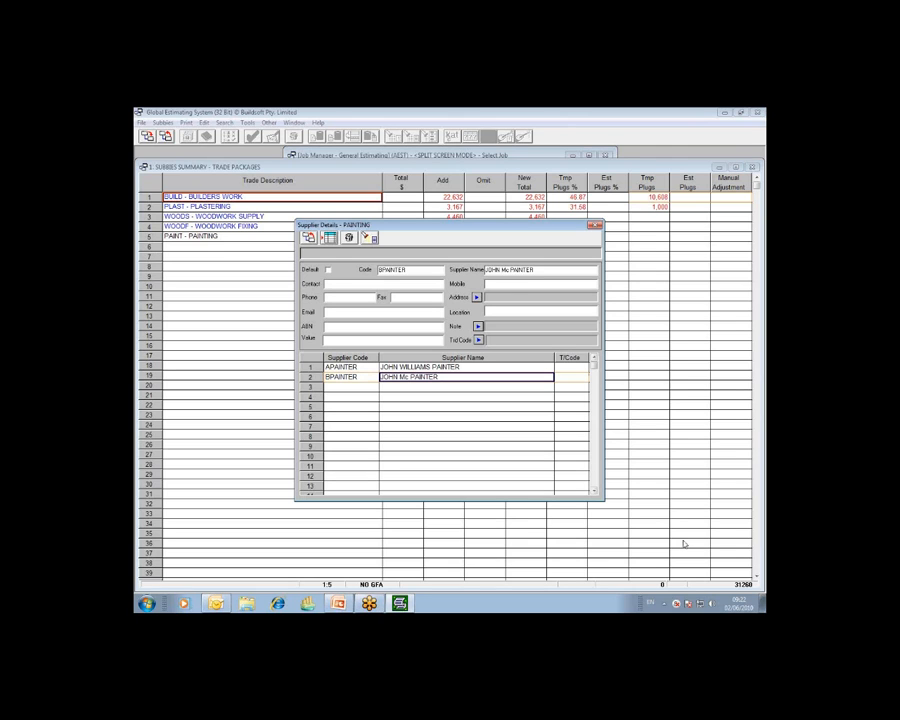
Examine the details of the first PAINTING supplier and the trade's supplier list, and return to the supplier trade list.
left_click(347, 368)
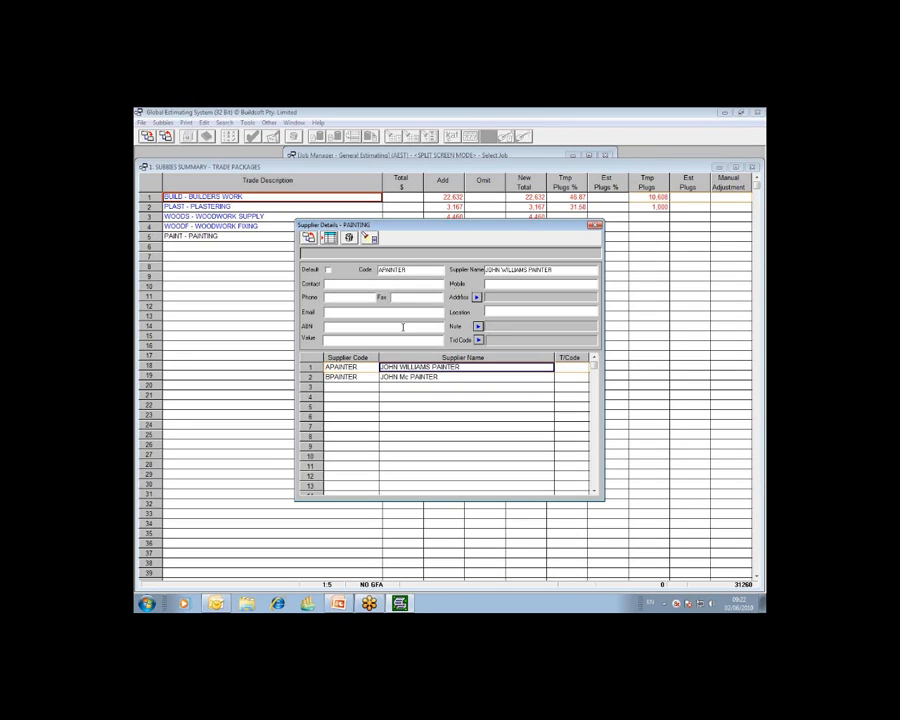
left_click(313, 240)
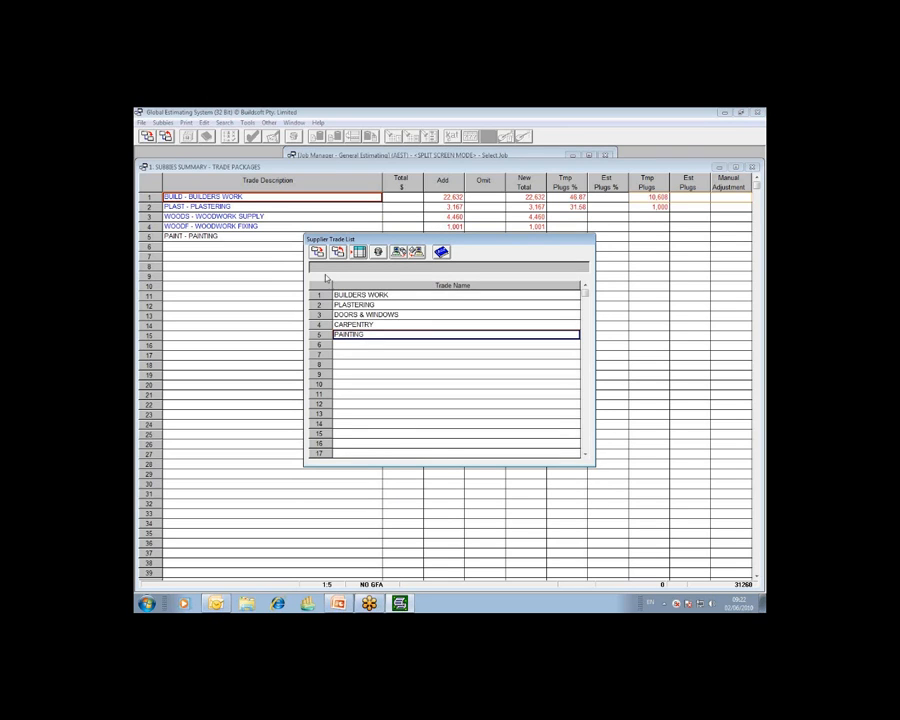
left_click(319, 254)
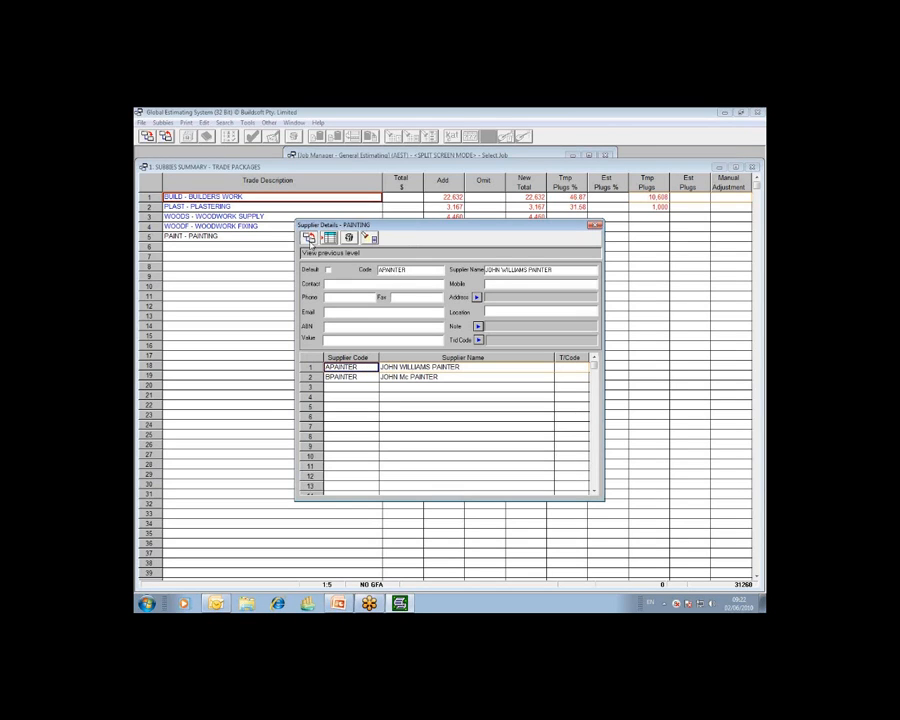
left_click(310, 240)
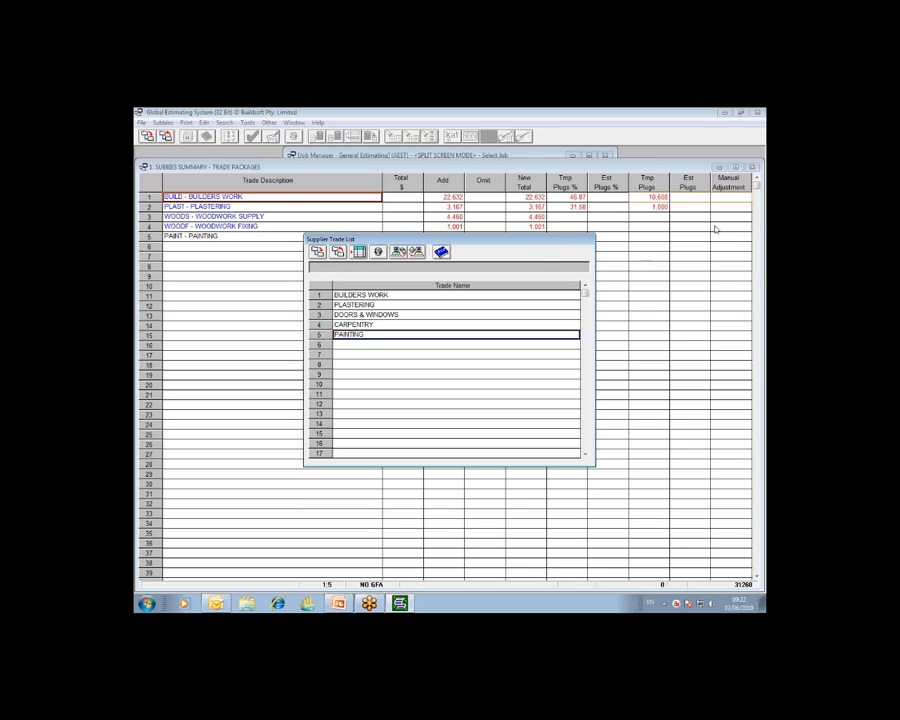
left_click(754, 201)
left_click(705, 241)
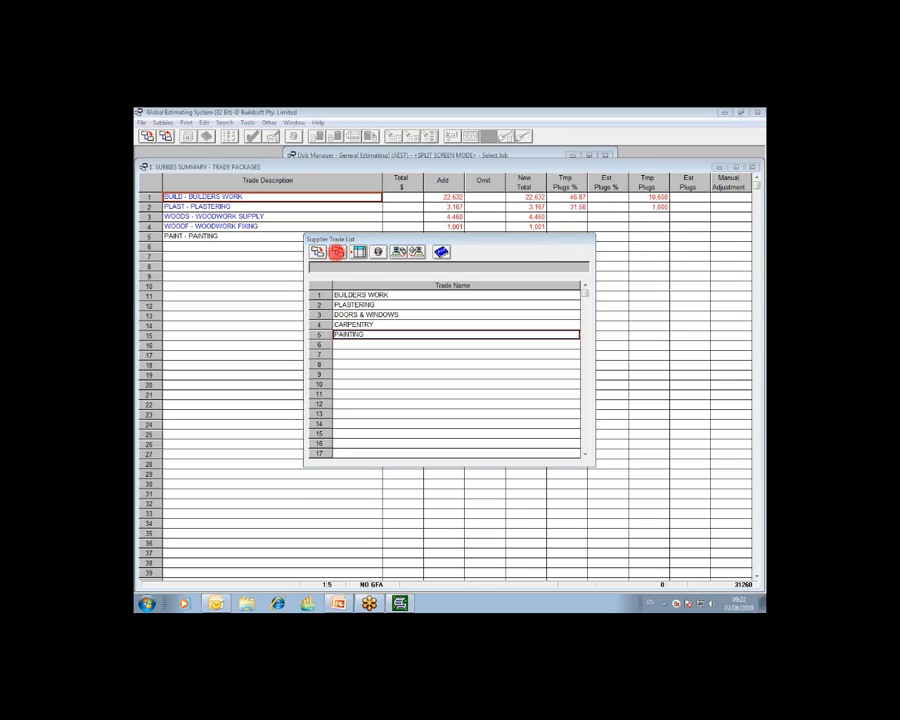